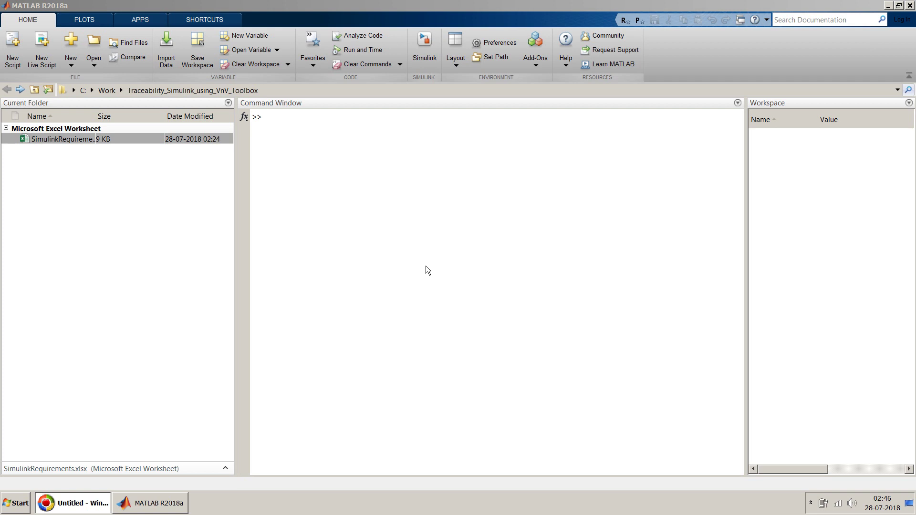
# - Open SimulinkRequirements.xlsx in Excel outside MATLAB and reposition the workbook window
pyautogui.rightClick(56, 138)
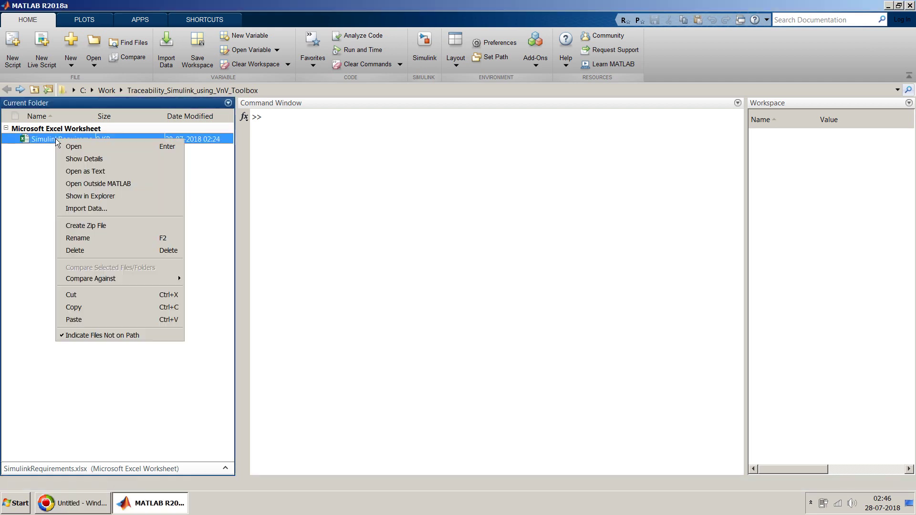
pyautogui.click(96, 184)
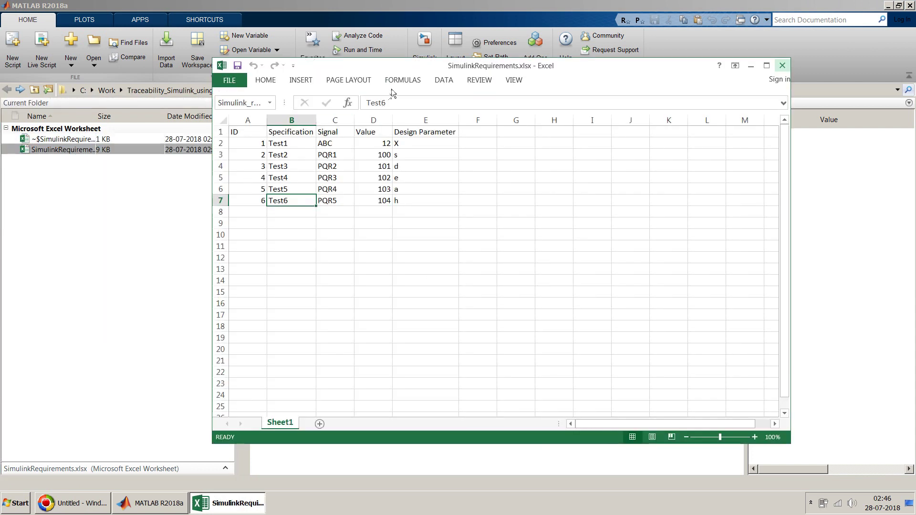
pyautogui.moveTo(408, 68); pyautogui.dragTo(468, 114)
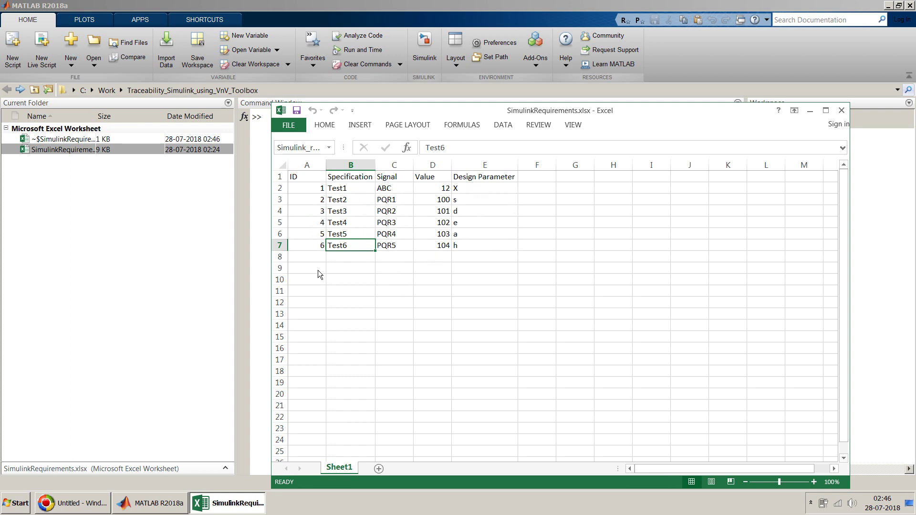
# - Select the ID cells of requirements Test2, Test3 and Test5
pyautogui.click(311, 200)
pyautogui.click(310, 214)
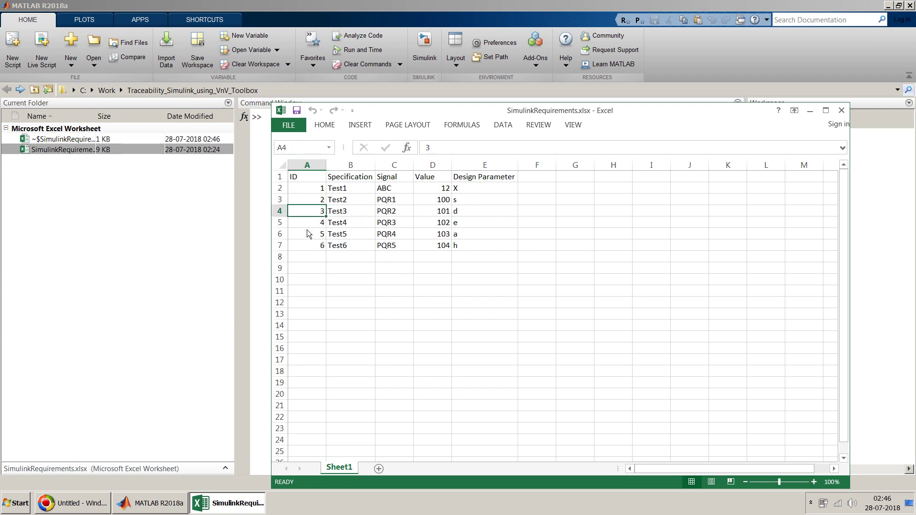
pyautogui.click(306, 236)
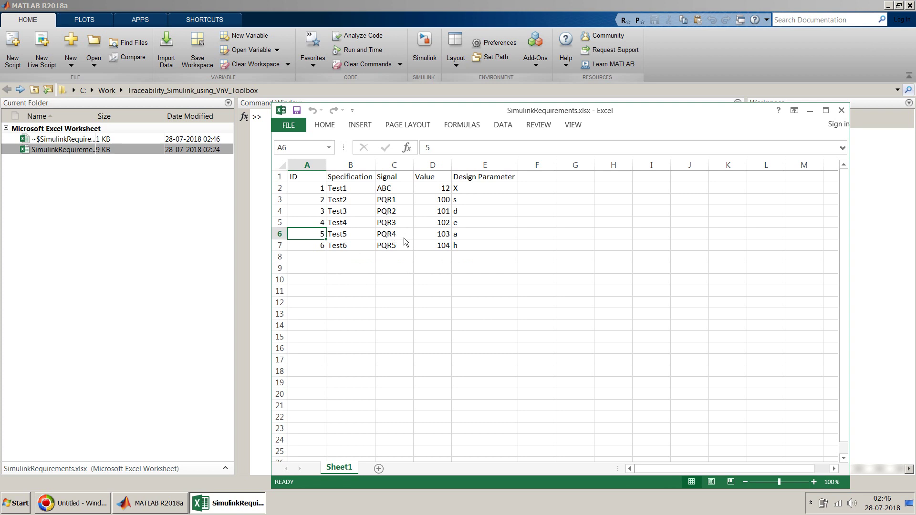
# - Run vdp in the MATLAB Command Window to open the van der Pol Equation model
pyautogui.click(436, 4)
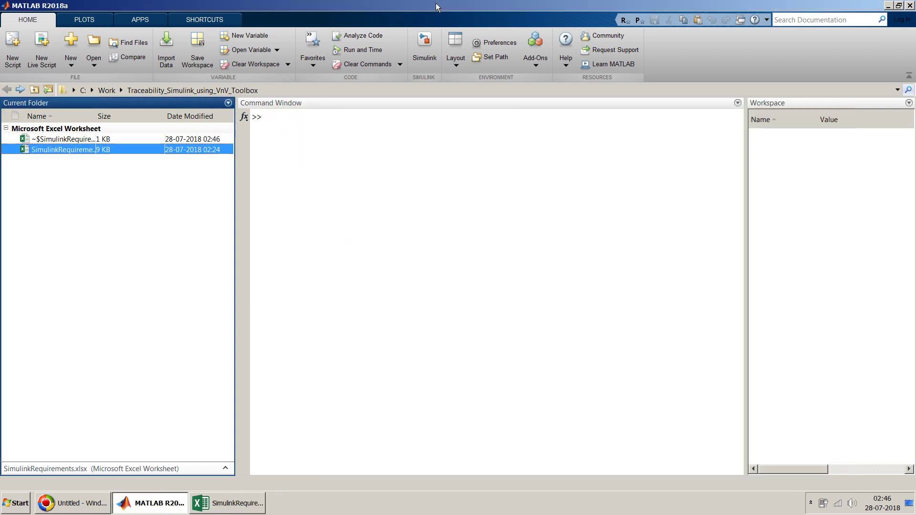
pyautogui.click(359, 195)
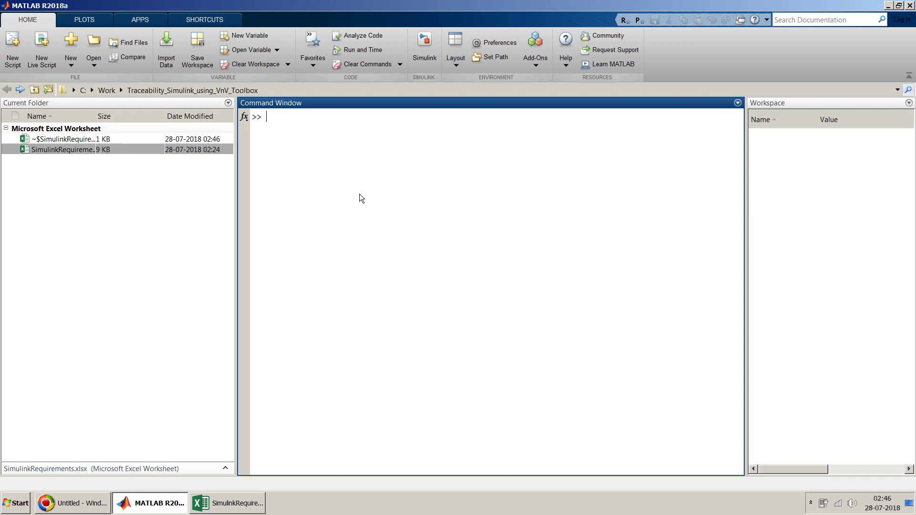
pyautogui.write('vdp')
pyautogui.press('Return')
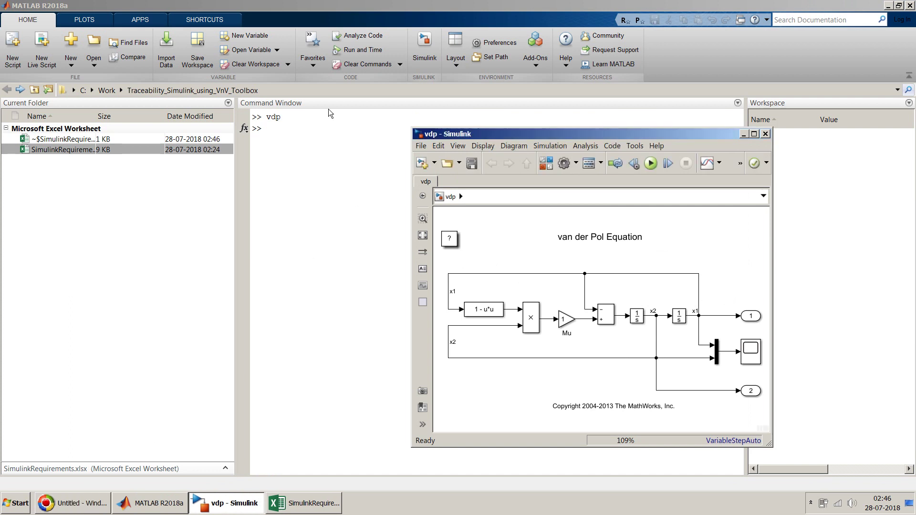
# - Cancel a first Save As attempt and copy the Traceability_Simulink_using_VnV_Toolbox folder path
pyautogui.click(421, 146)
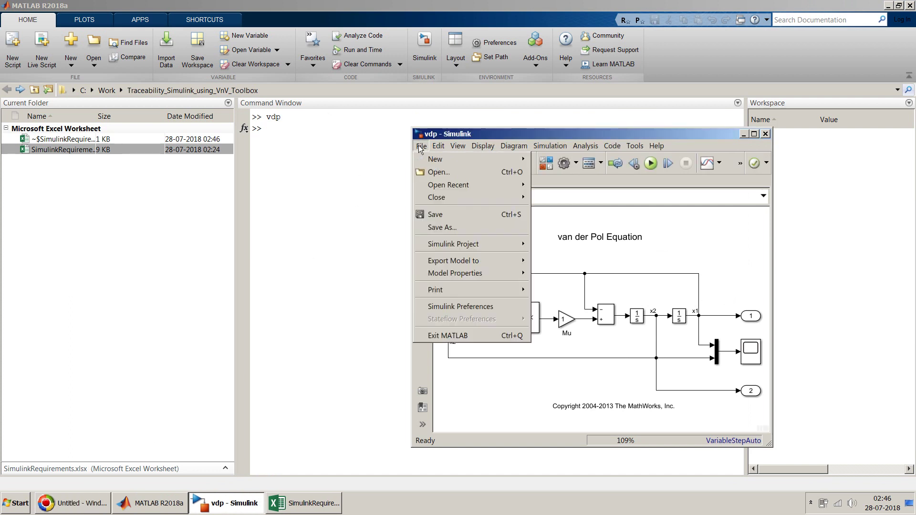
pyautogui.click(465, 228)
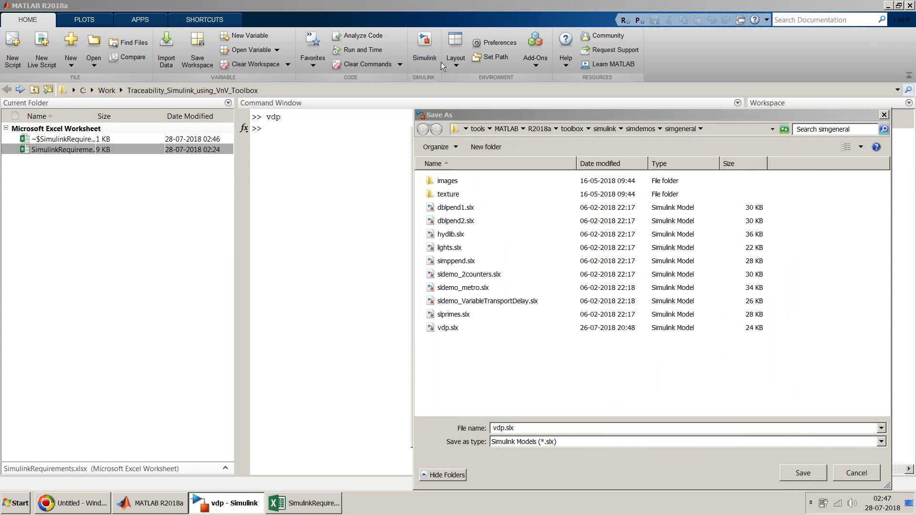
pyautogui.moveTo(608, 114); pyautogui.dragTo(608, 112)
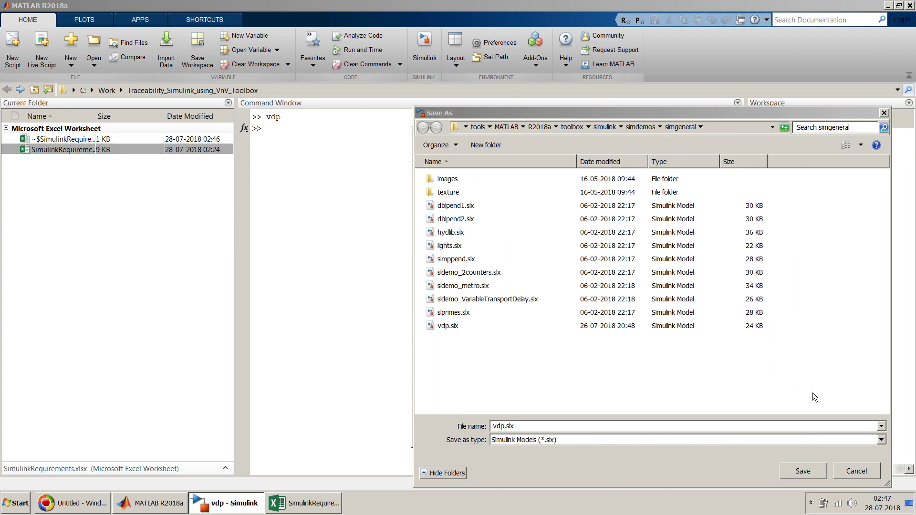
pyautogui.click(853, 478)
pyautogui.click(599, 89)
pyautogui.hotkey('ctrl', 'c')
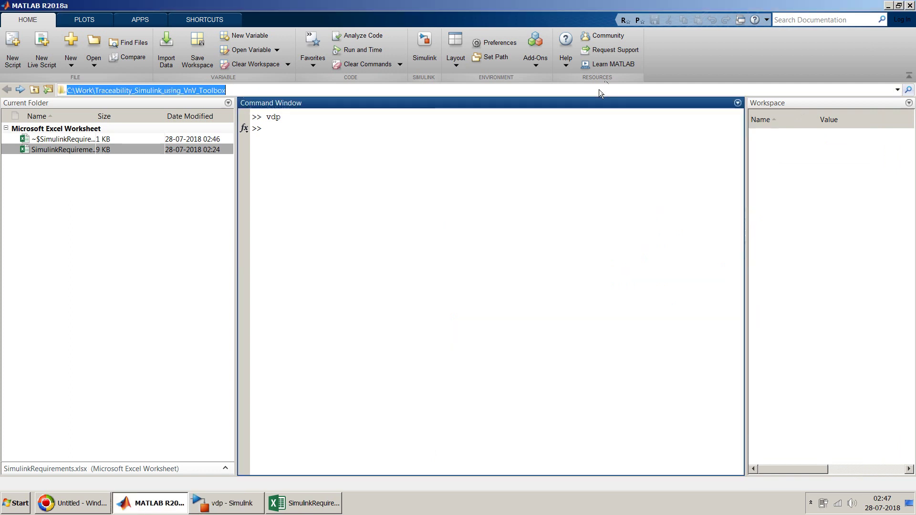
pyautogui.hotkey('alt', 'Tab')
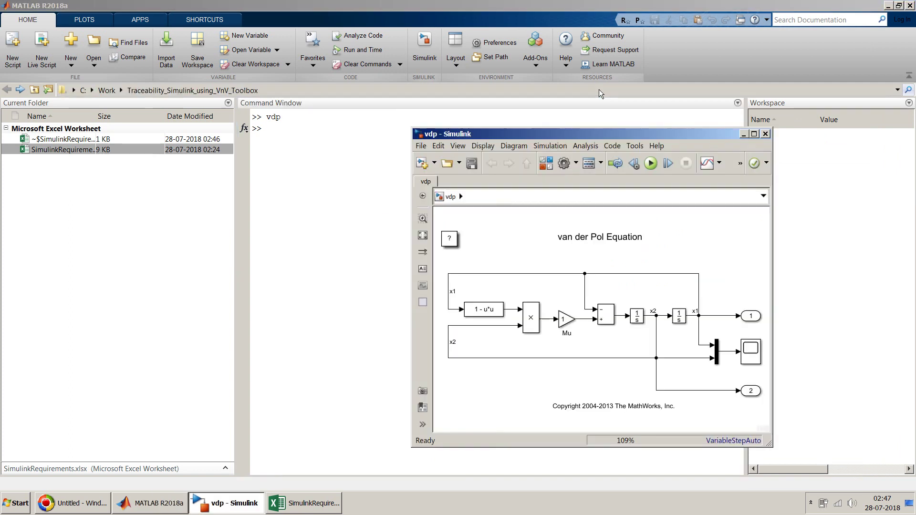
# - Save the model as vdp1.slx in the Traceability_Simulink_using_VnV_Toolbox folder
pyautogui.click(421, 145)
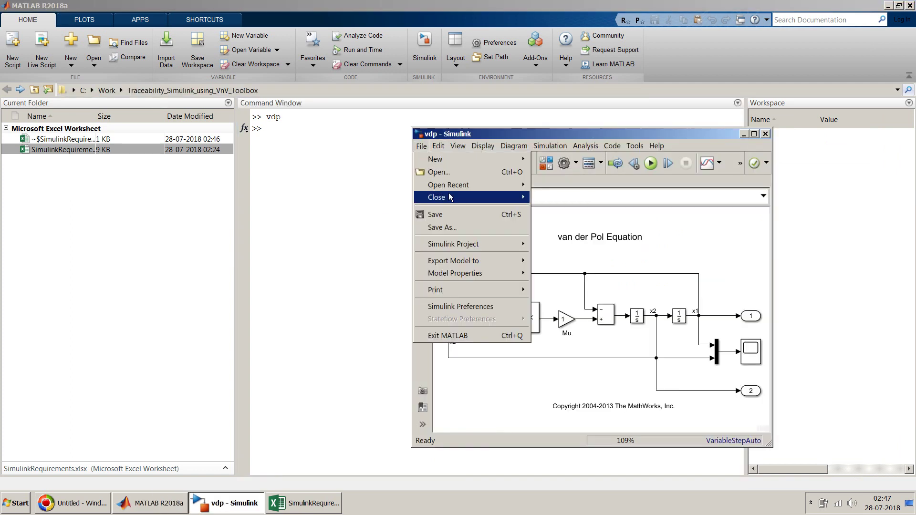
pyautogui.click(465, 228)
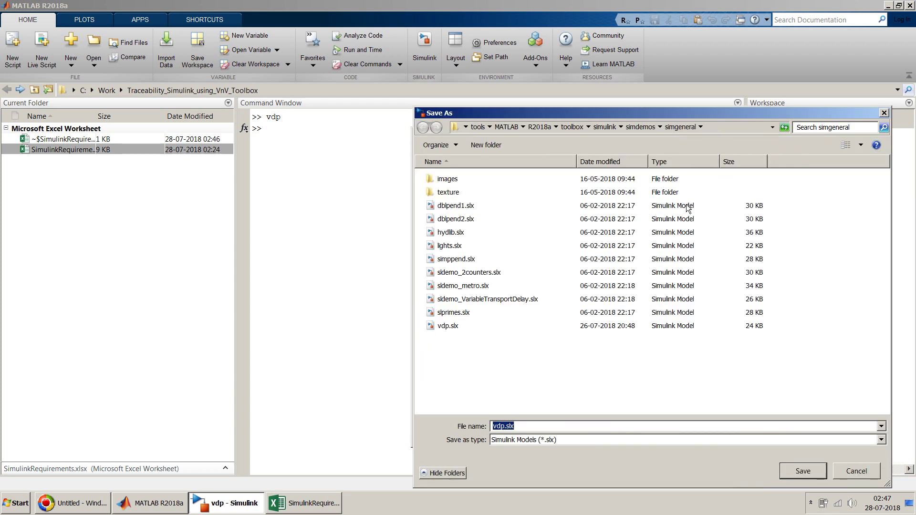
pyautogui.click(747, 131)
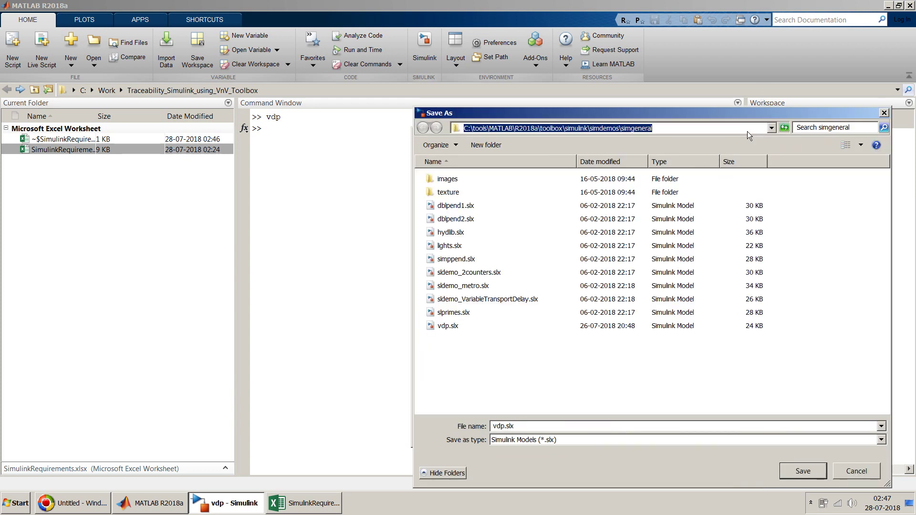
pyautogui.hotkey('ctrl', 'v')
pyautogui.hotkey('ctrl', 'a')
pyautogui.press('Return')
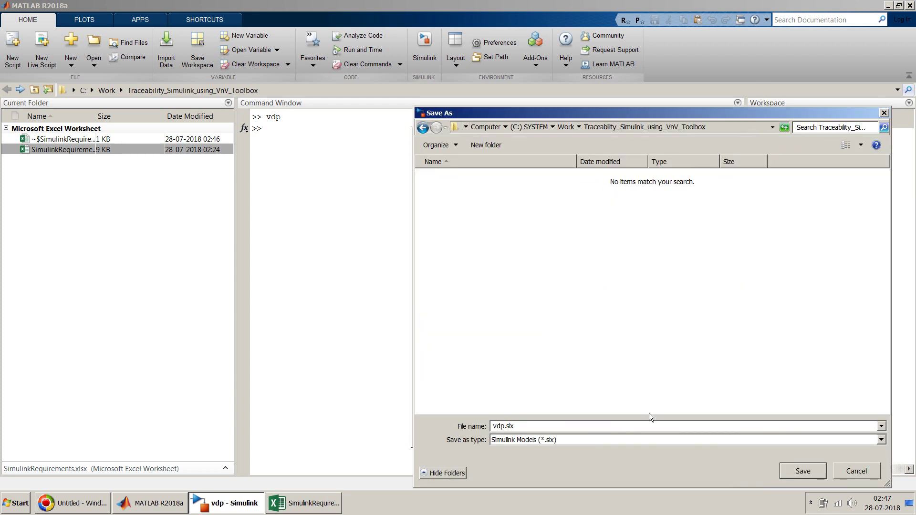
pyautogui.click(622, 427)
pyautogui.press('Return')
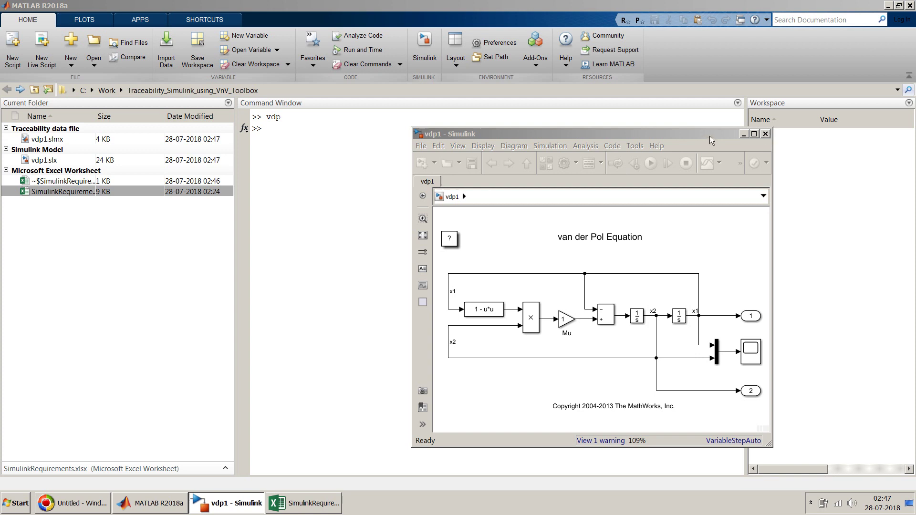
# - Put the workbook on the left and vdp1 top right, then select the 1 - u*u and product blocks
pyautogui.moveTo(624, 134); pyautogui.dragTo(529, 111)
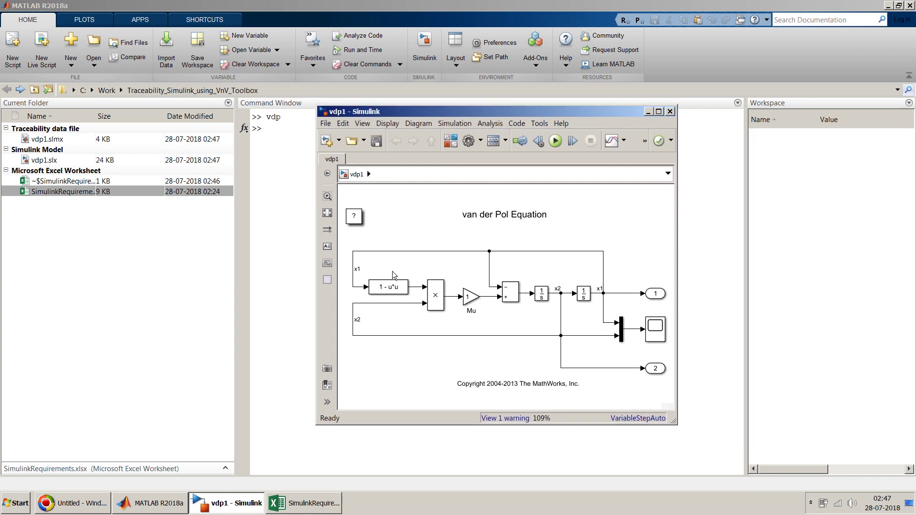
pyautogui.click(312, 503)
pyautogui.click(309, 202)
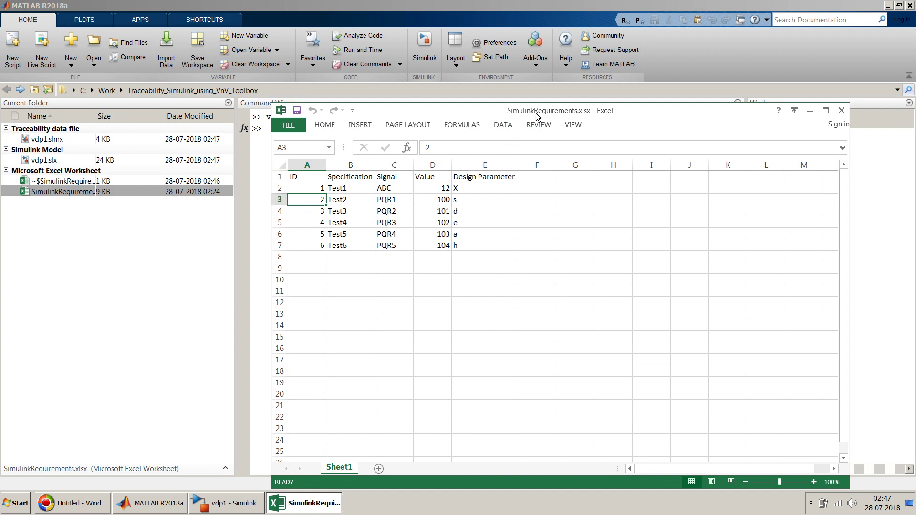
pyautogui.moveTo(536, 113); pyautogui.dragTo(307, 99)
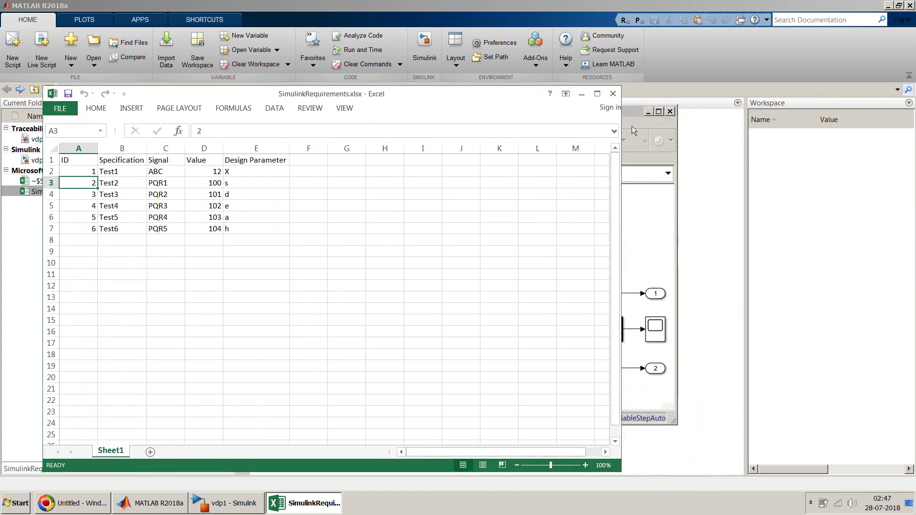
pyautogui.click(612, 120)
pyautogui.moveTo(607, 110); pyautogui.dragTo(745, 37)
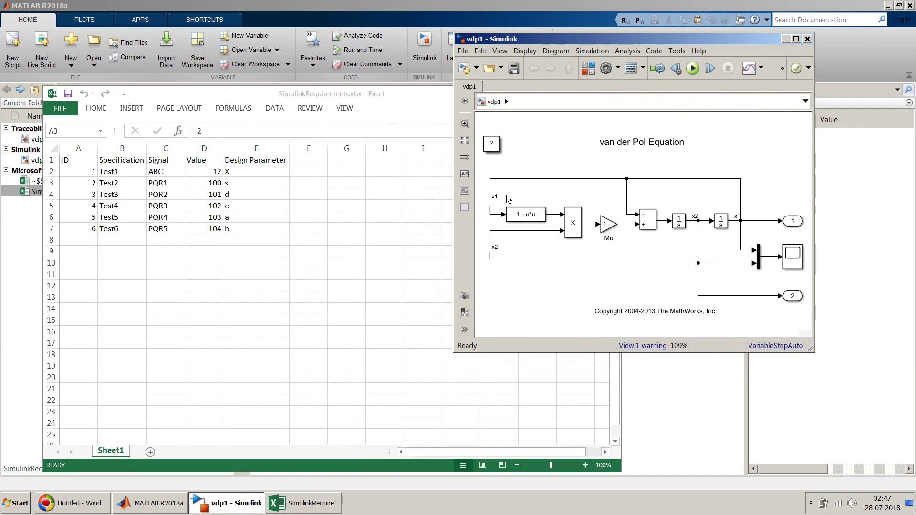
pyautogui.moveTo(505, 194); pyautogui.dragTo(583, 231)
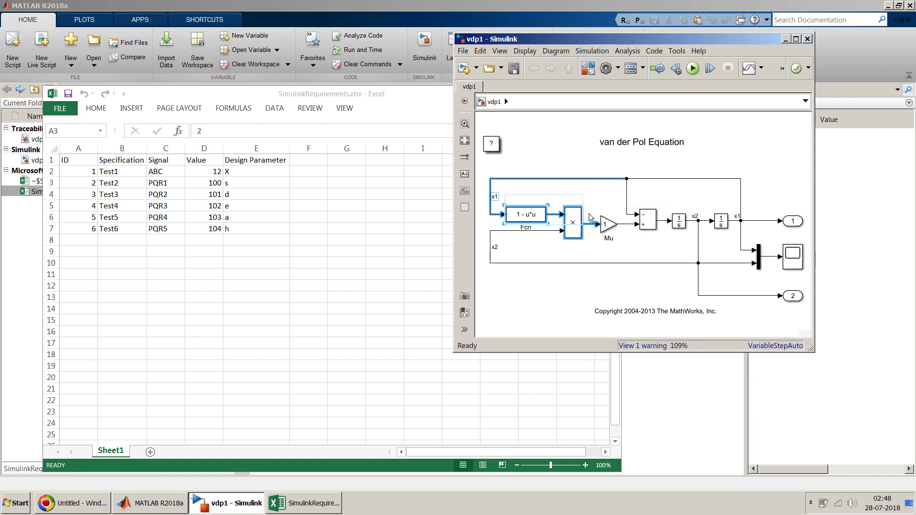
# - Group the 1 - u*u and product blocks into Subsystem and enlarge its block
pyautogui.moveTo(597, 215)
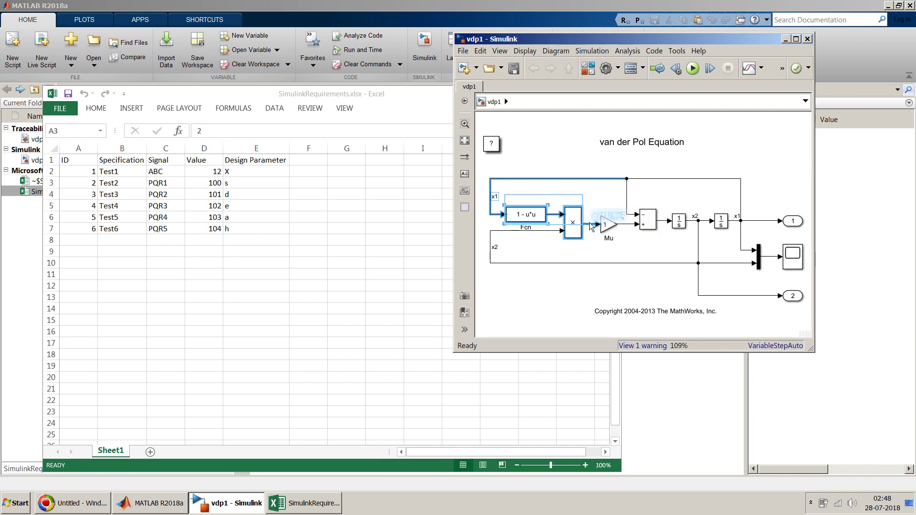
pyautogui.click(594, 216)
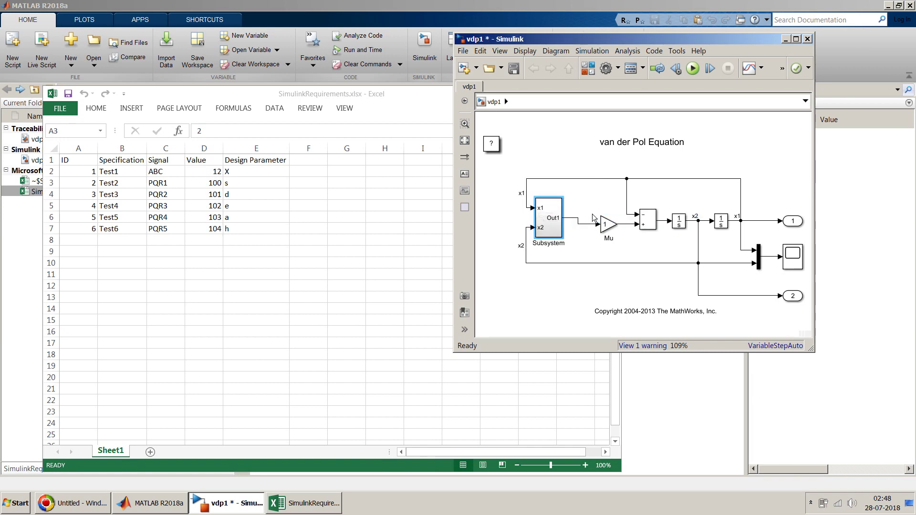
pyautogui.click(551, 228)
pyautogui.moveTo(562, 241)
pyautogui.mouseDown()
pyautogui.moveTo(574, 240)
pyautogui.moveTo(565, 225)
pyautogui.mouseUp()
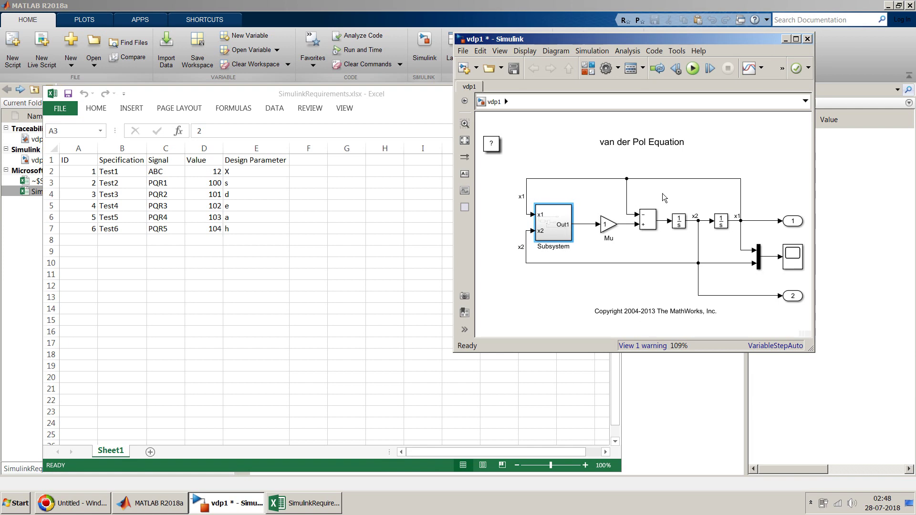
# - Group the Sum and first Integrator into Subsystem1, widen it, and select the Mu gain block
pyautogui.moveTo(632, 194); pyautogui.dragTo(683, 228)
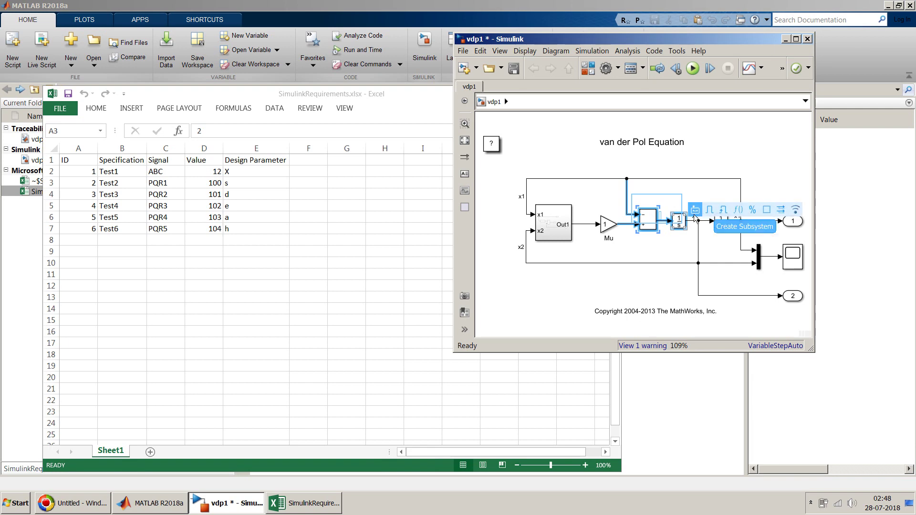
pyautogui.click(693, 213)
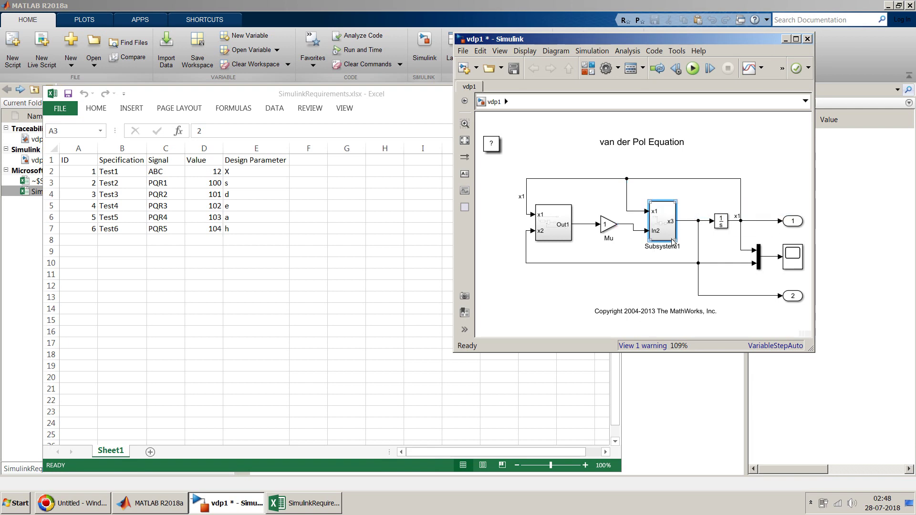
pyautogui.moveTo(676, 241)
pyautogui.mouseDown()
pyautogui.moveTo(686, 235)
pyautogui.moveTo(670, 231)
pyautogui.mouseUp()
pyautogui.click(560, 229)
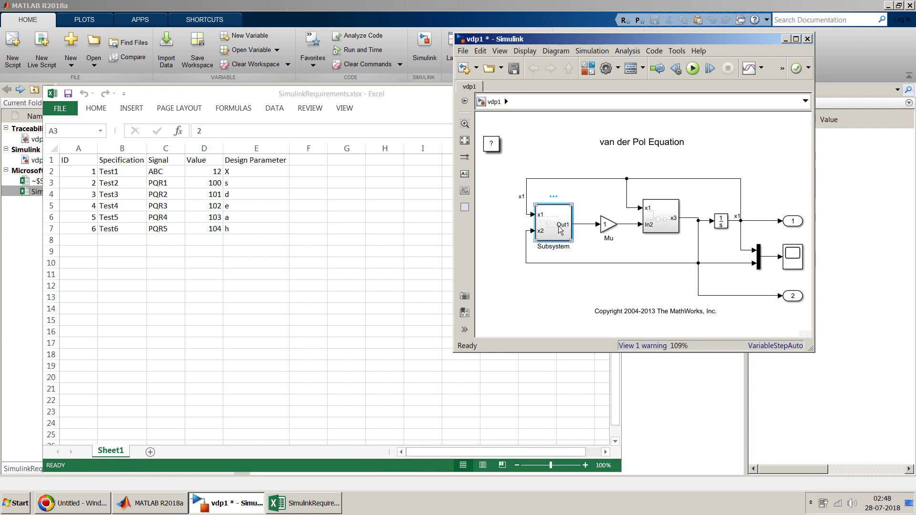
pyautogui.click(608, 226)
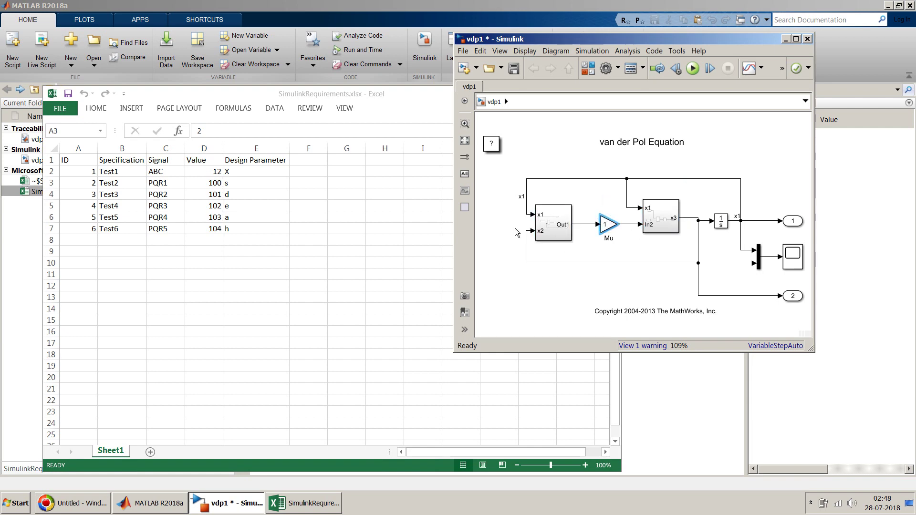
# - Select the Test2 cell and place the narrowed spreadsheet beside the vdp1 model window
pyautogui.click(122, 185)
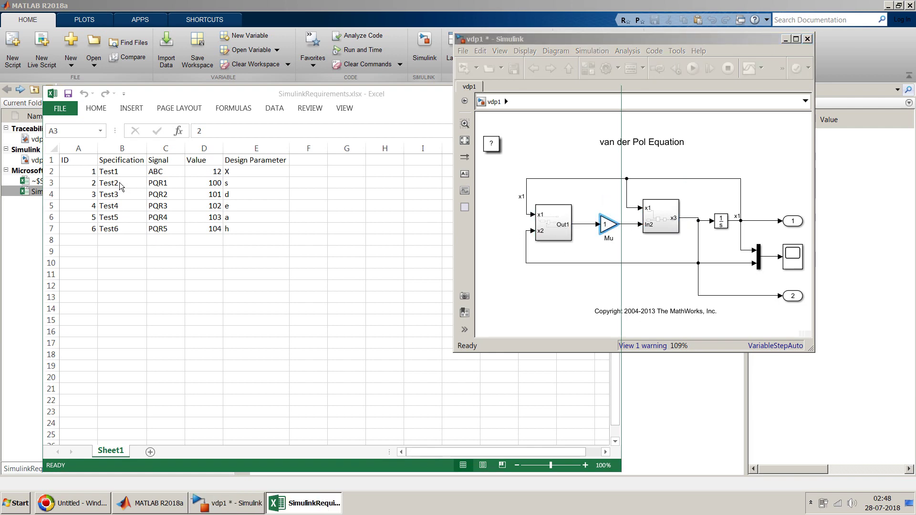
pyautogui.click(136, 187)
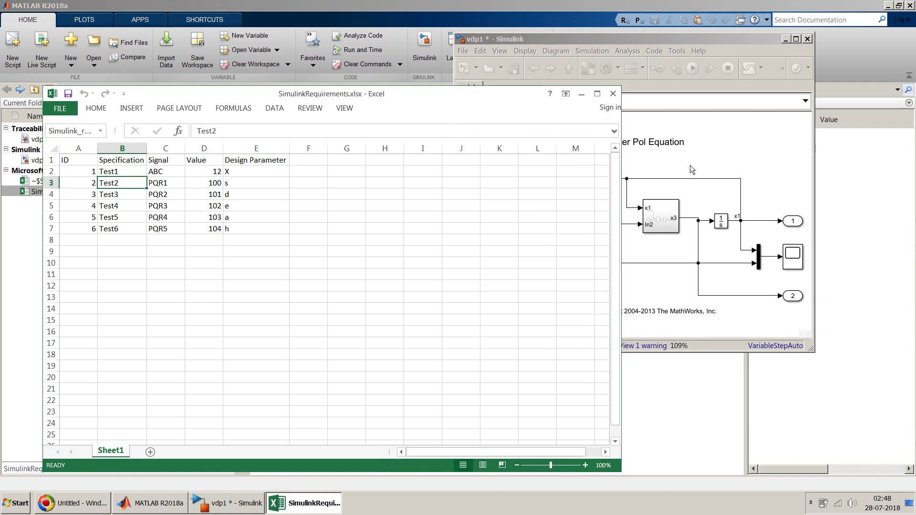
pyautogui.moveTo(697, 39); pyautogui.dragTo(729, 40)
pyautogui.hotkey('alt', 'Tab')
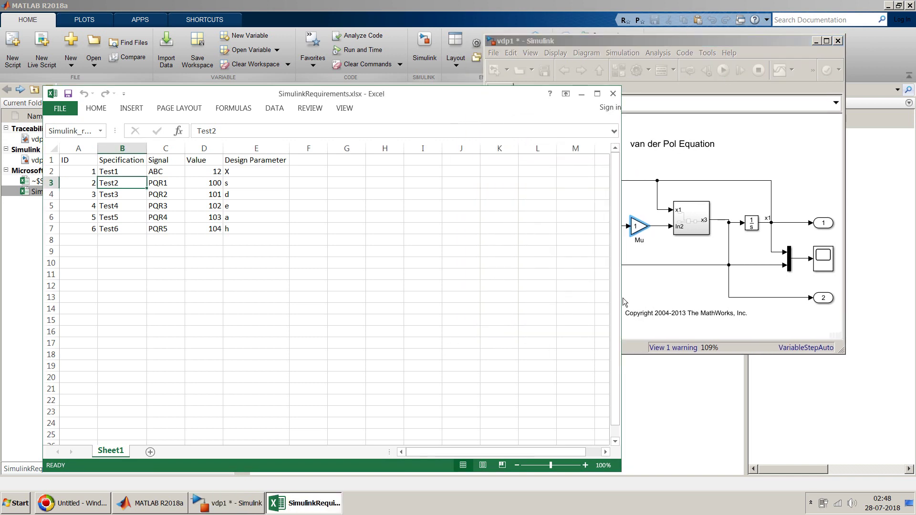
pyautogui.moveTo(623, 302); pyautogui.dragTo(365, 313)
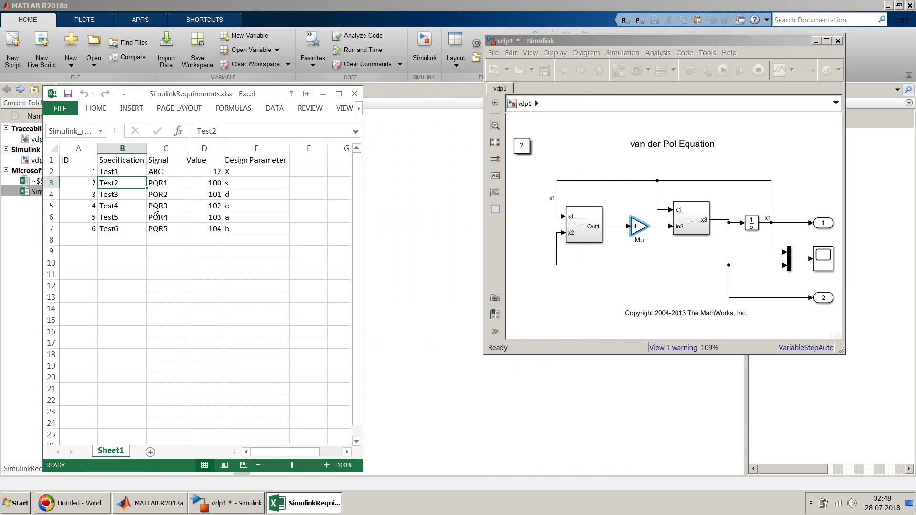
pyautogui.moveTo(626, 45); pyautogui.dragTo(563, 74)
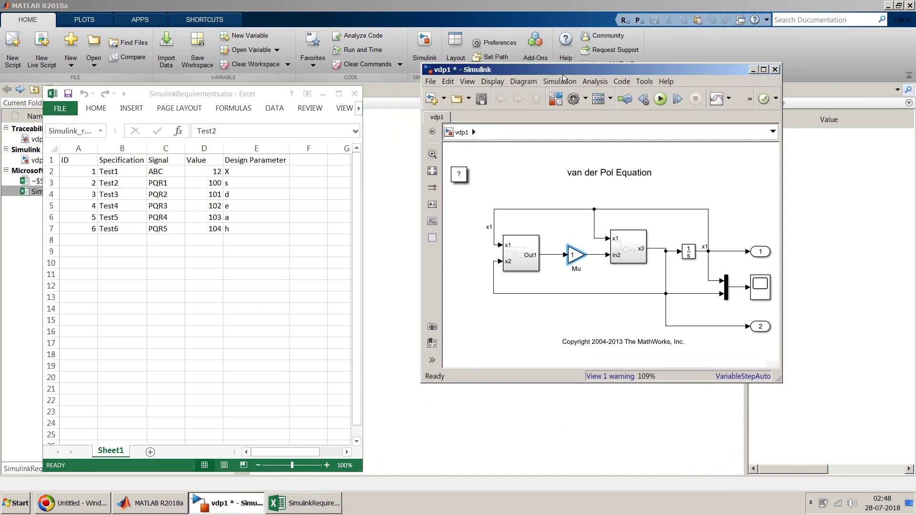
# - Link the Mu gain block to the selected Test2 row via Link to Selection in Excel
pyautogui.click(573, 257)
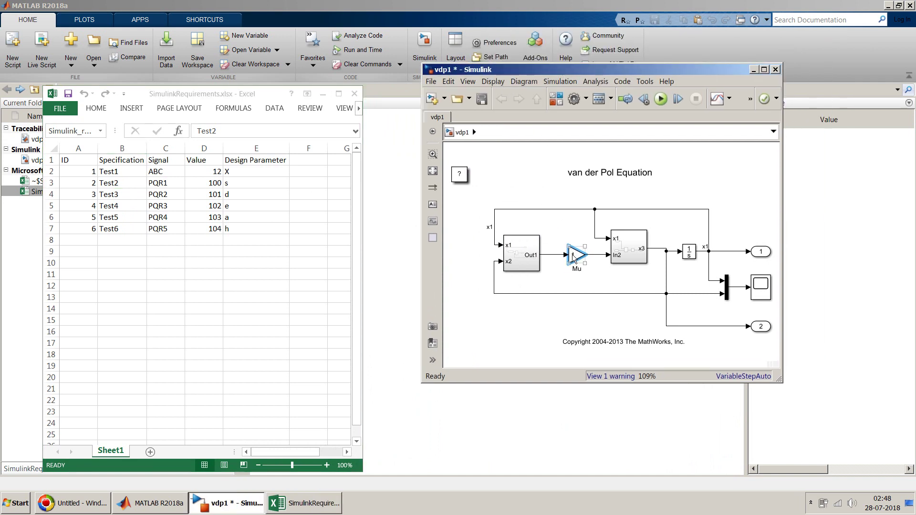
pyautogui.rightClick(572, 257)
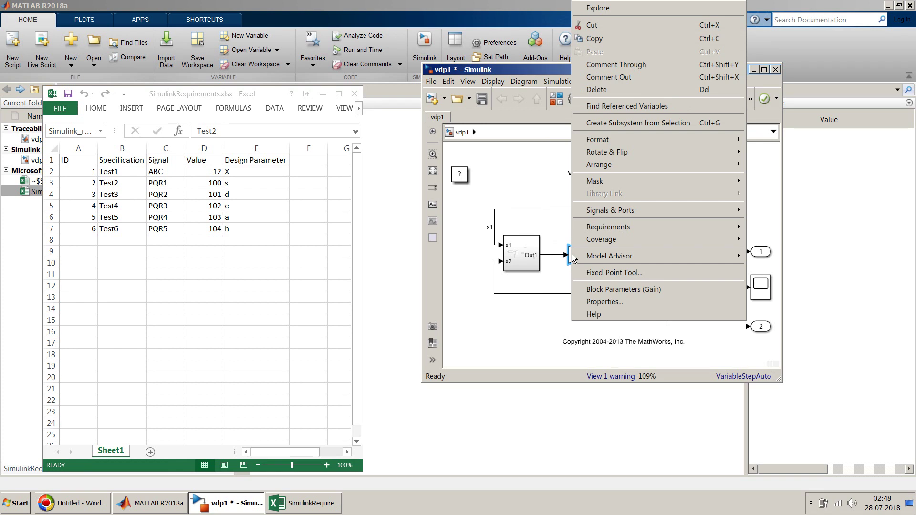
pyautogui.moveTo(624, 229)
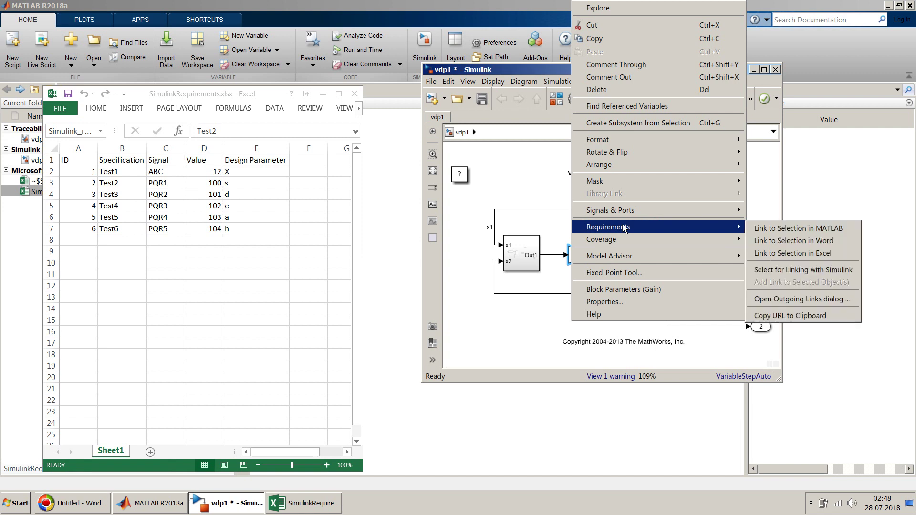
pyautogui.click(812, 254)
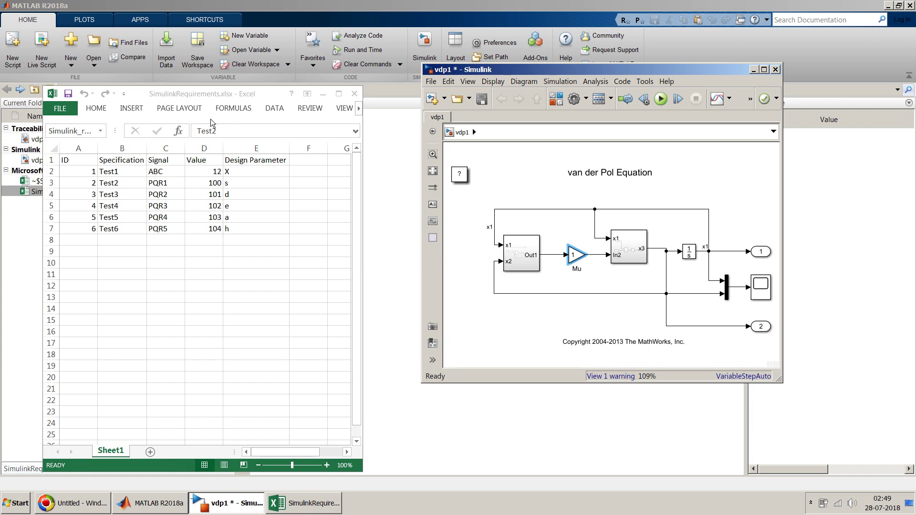
pyautogui.click(224, 94)
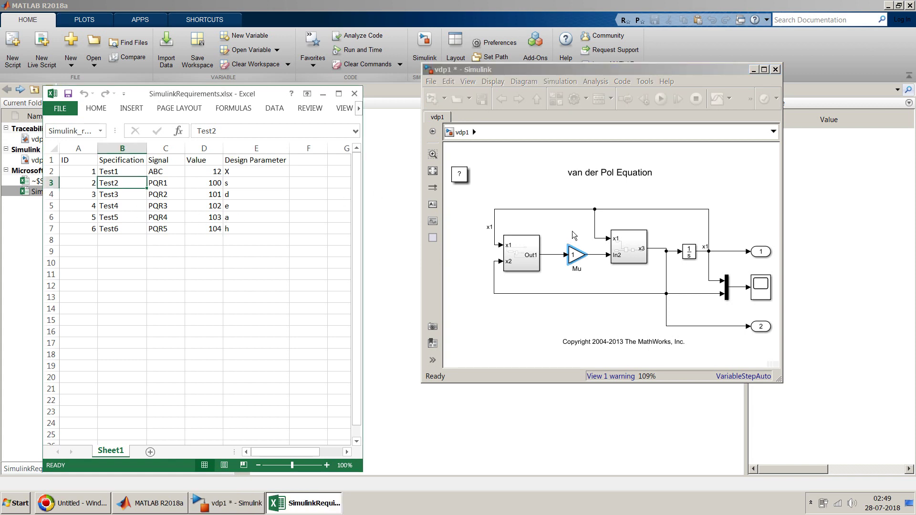
pyautogui.click(573, 257)
pyautogui.rightClick(573, 257)
pyautogui.moveTo(660, 228)
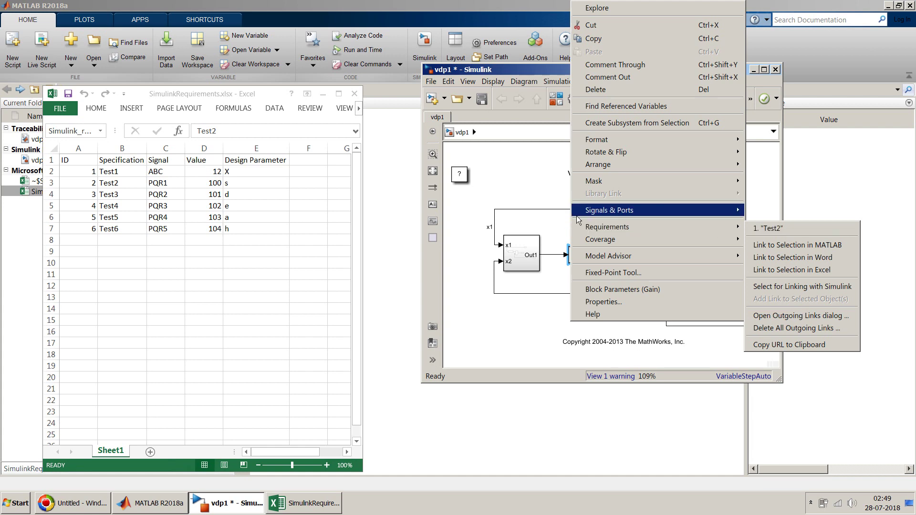
pyautogui.click(554, 231)
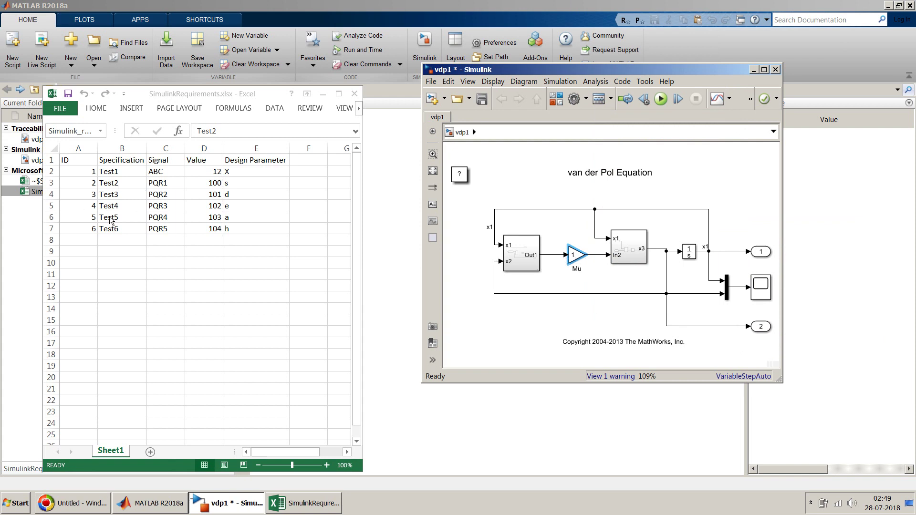
# - Select the Test6 row, link Mu to it, and confirm Mu lists Test2 and Test6
pyautogui.click(115, 233)
pyautogui.press('Down')
pyautogui.press('Down')
pyautogui.press('Down')
pyautogui.press('Down')
pyautogui.rightClick(576, 257)
pyautogui.moveTo(715, 228)
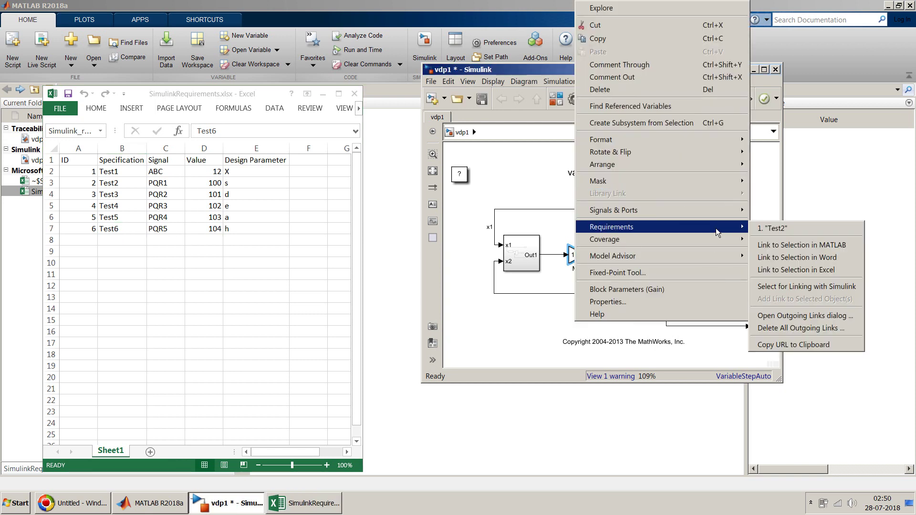
pyautogui.click(811, 270)
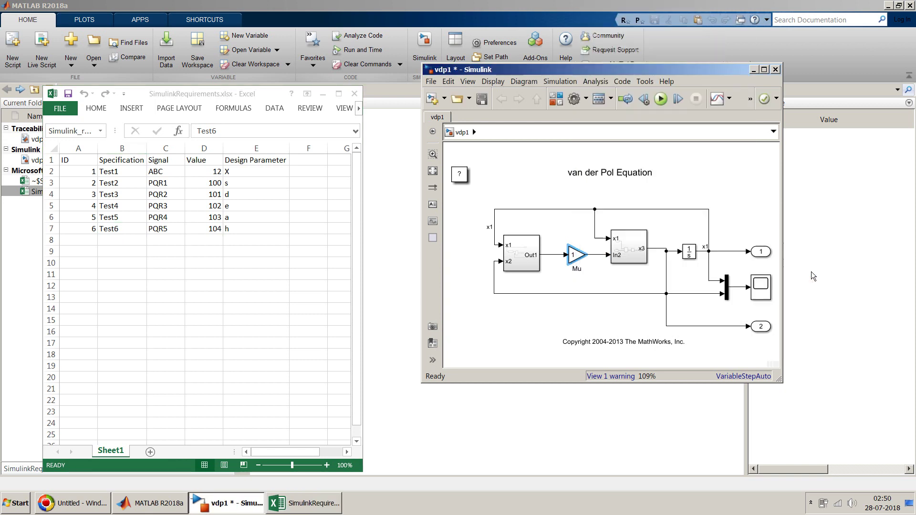
pyautogui.rightClick(576, 258)
pyautogui.moveTo(627, 232)
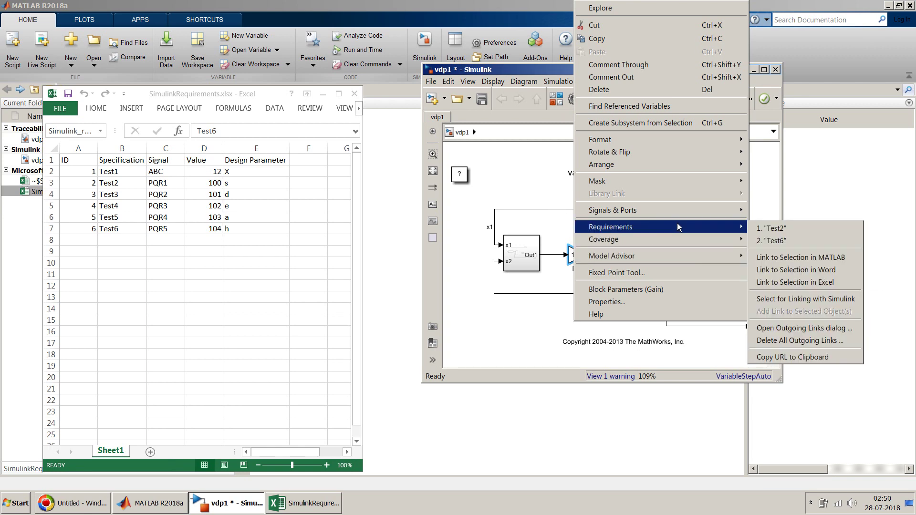
# - Highlight requirement-linked blocks via Analysis > Requirements > Highlight Model, then close the details window
pyautogui.click(511, 185)
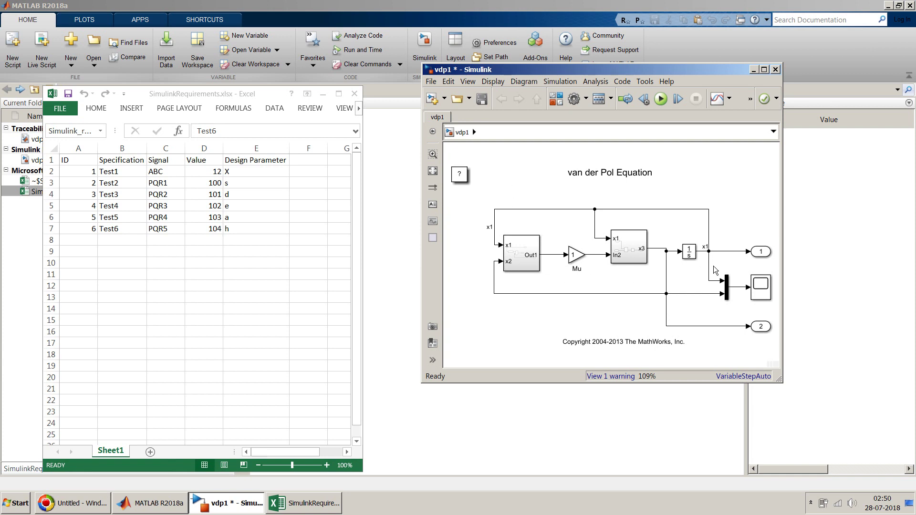
pyautogui.click(597, 82)
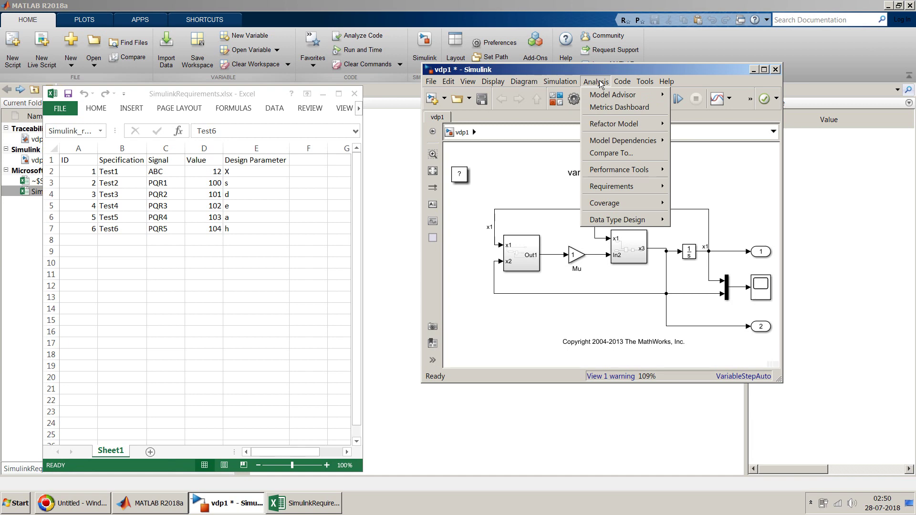
pyautogui.moveTo(634, 191)
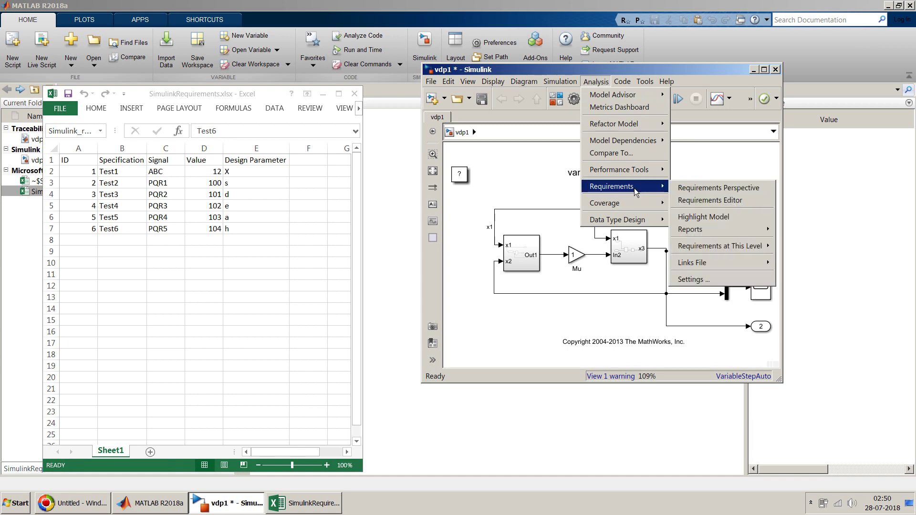
pyautogui.click(703, 218)
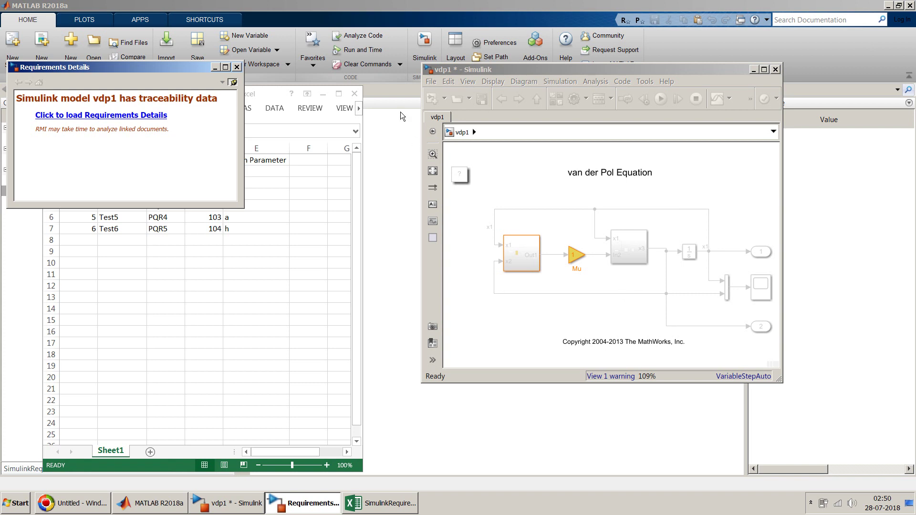
pyautogui.click(505, 256)
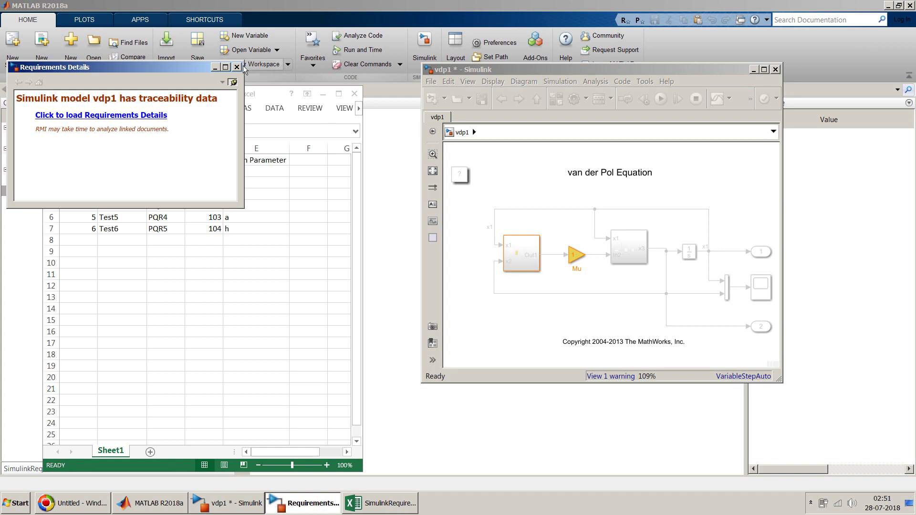
pyautogui.click(497, 282)
# - Open Subsystem and delete all outgoing requirement links from the Product block
pyautogui.doubleClick(521, 254)
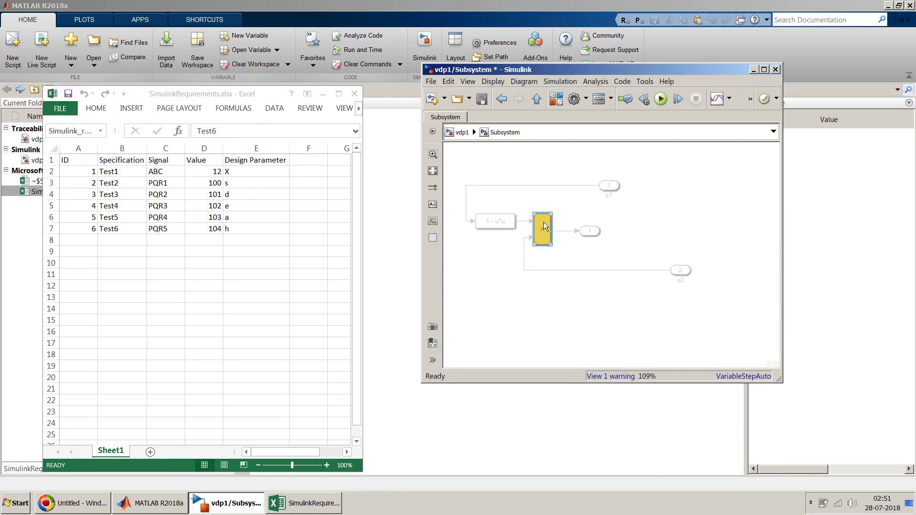
pyautogui.rightClick(545, 226)
pyautogui.moveTo(593, 228)
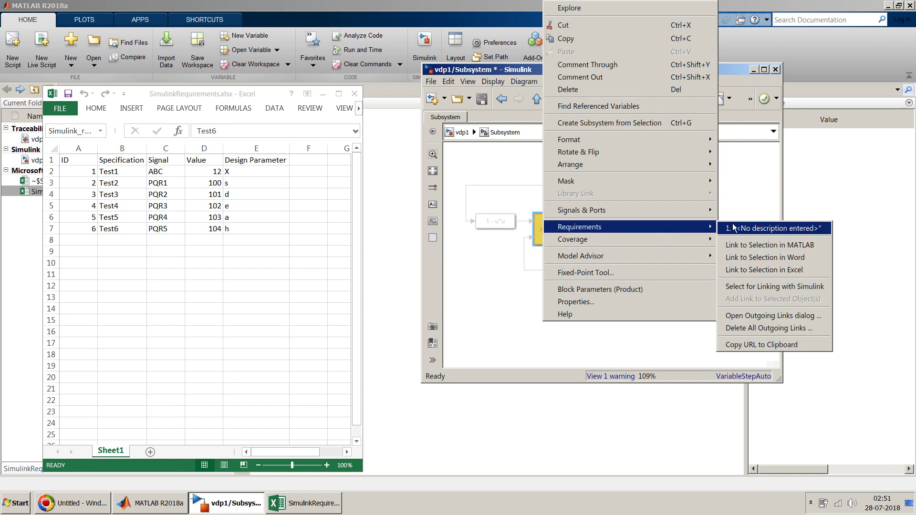
pyautogui.click(766, 328)
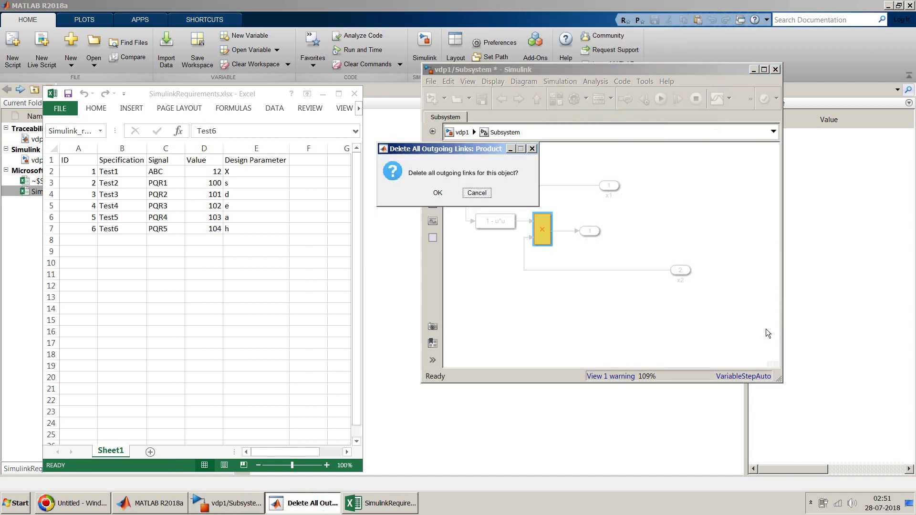
pyautogui.click(435, 194)
# - Link the Product block to the Test3 spreadsheet row and check the new link
pyautogui.click(541, 232)
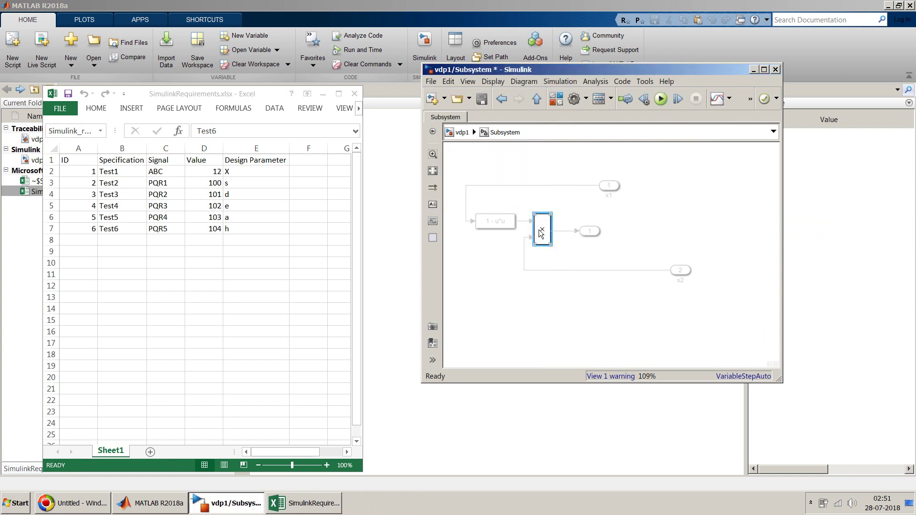
pyautogui.click(122, 195)
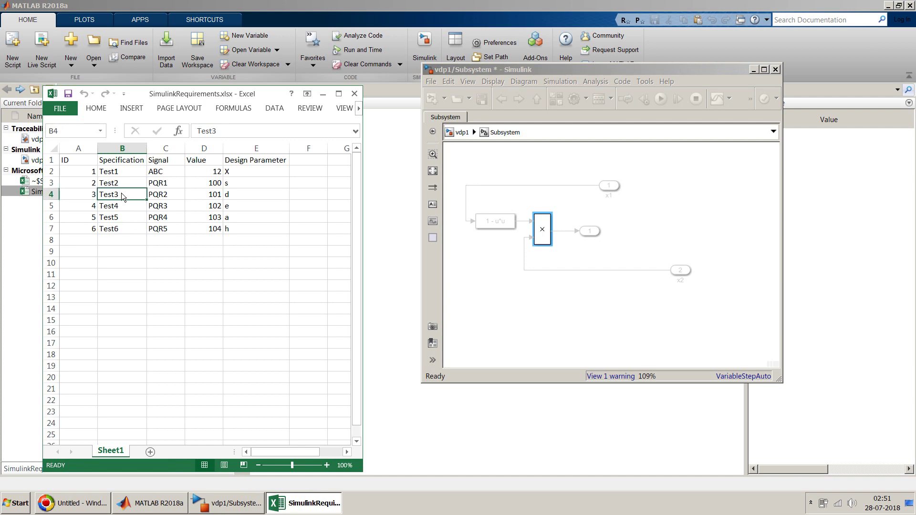
pyautogui.rightClick(544, 225)
pyautogui.moveTo(647, 223)
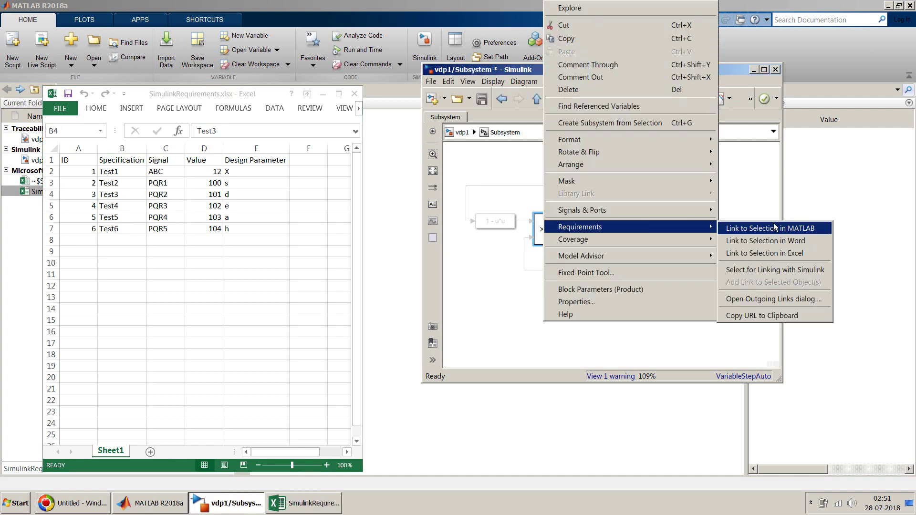
pyautogui.click(775, 257)
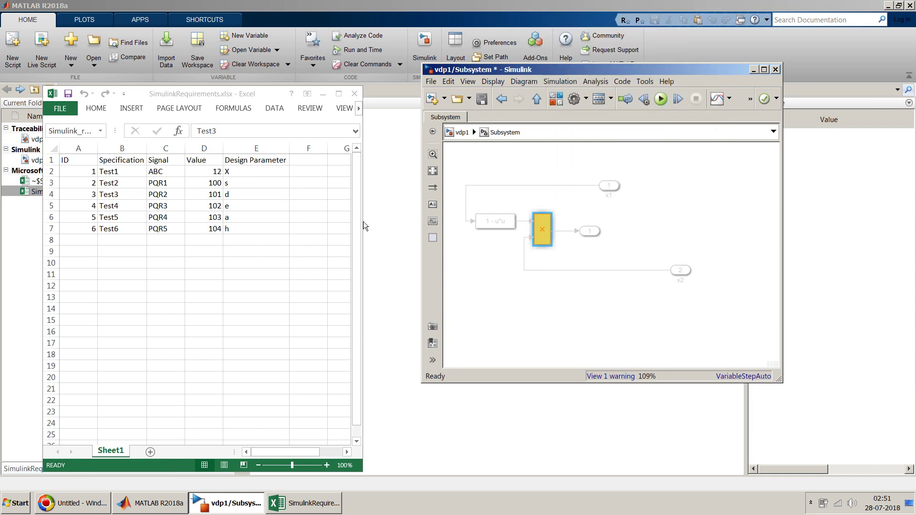
pyautogui.rightClick(544, 228)
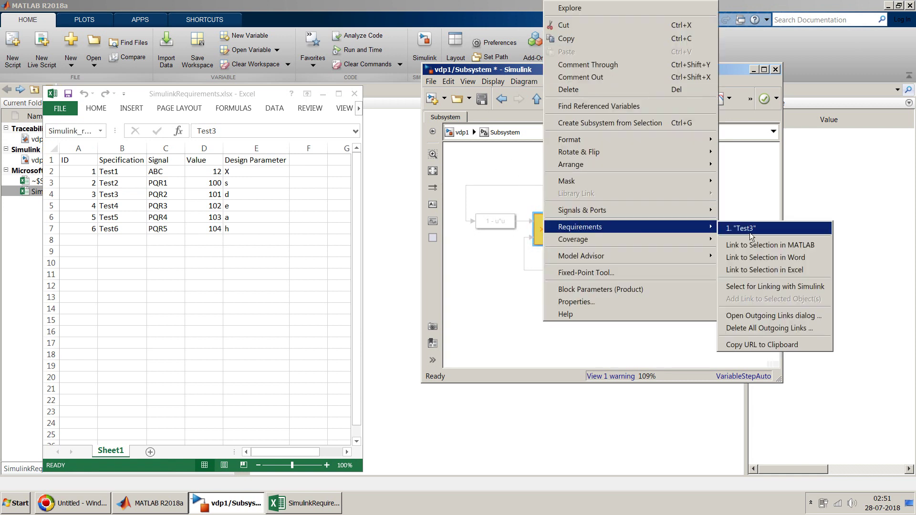
# - Link Subsystem1's Sum block to the Test4 row, save vdp1, and return to the top level
pyautogui.click(462, 132)
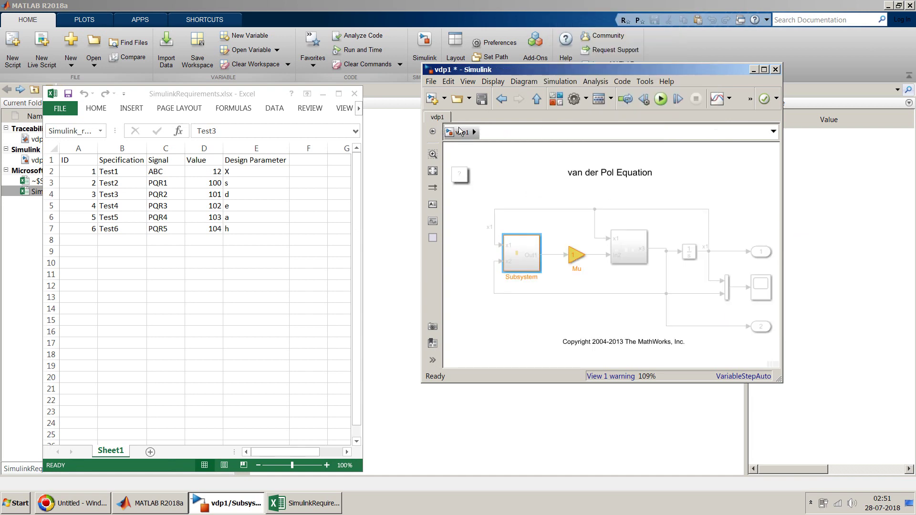
pyautogui.doubleClick(622, 251)
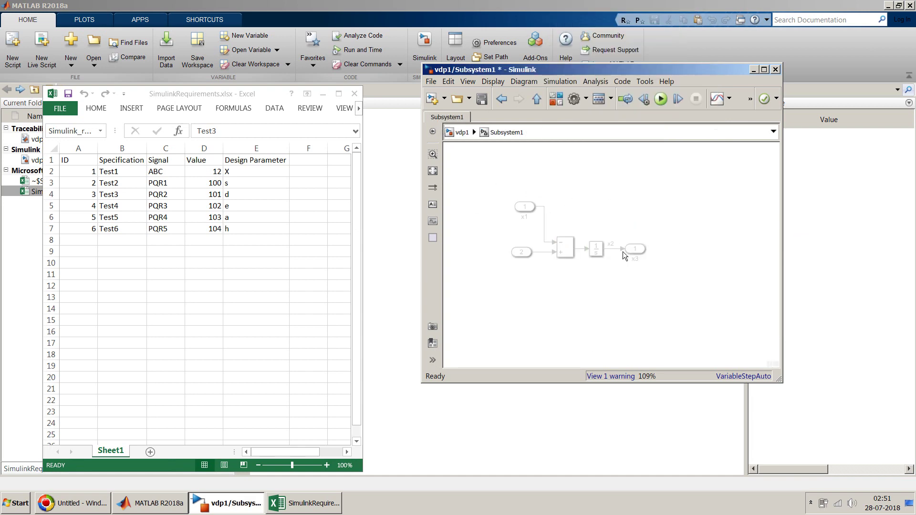
pyautogui.rightClick(565, 245)
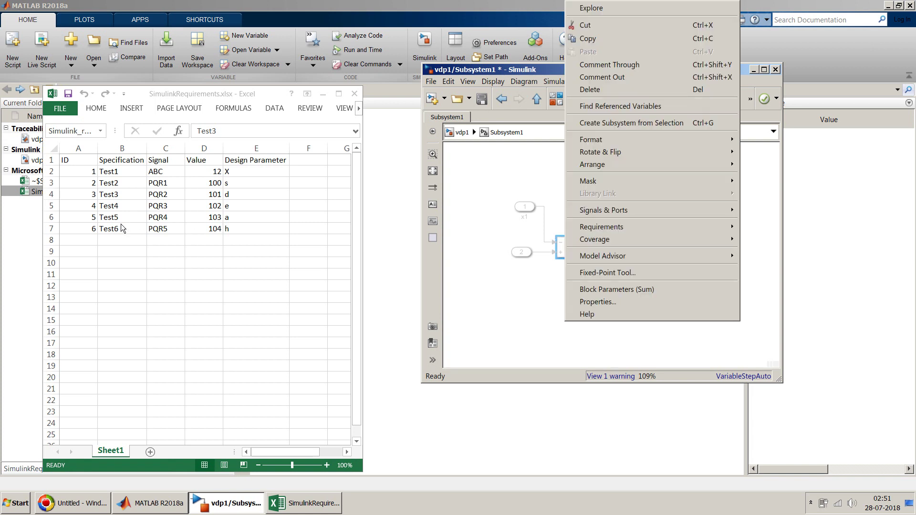
pyautogui.click(122, 207)
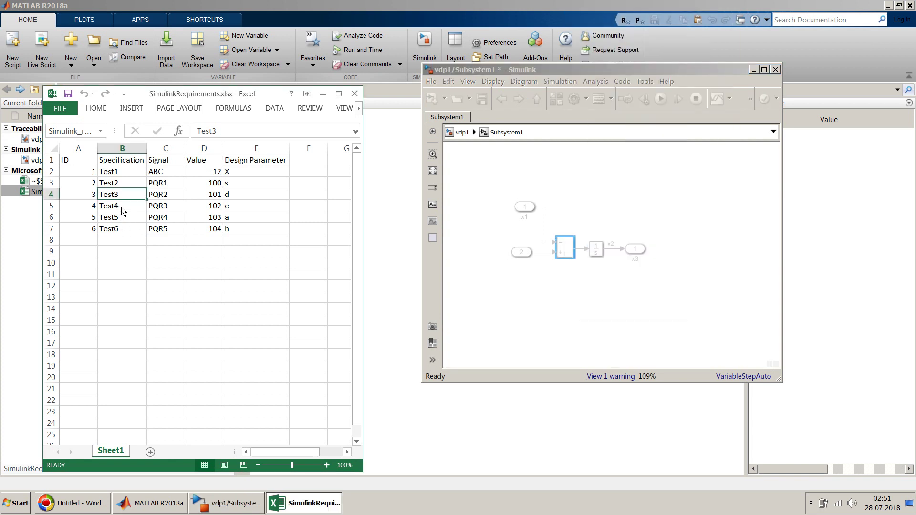
pyautogui.click(121, 207)
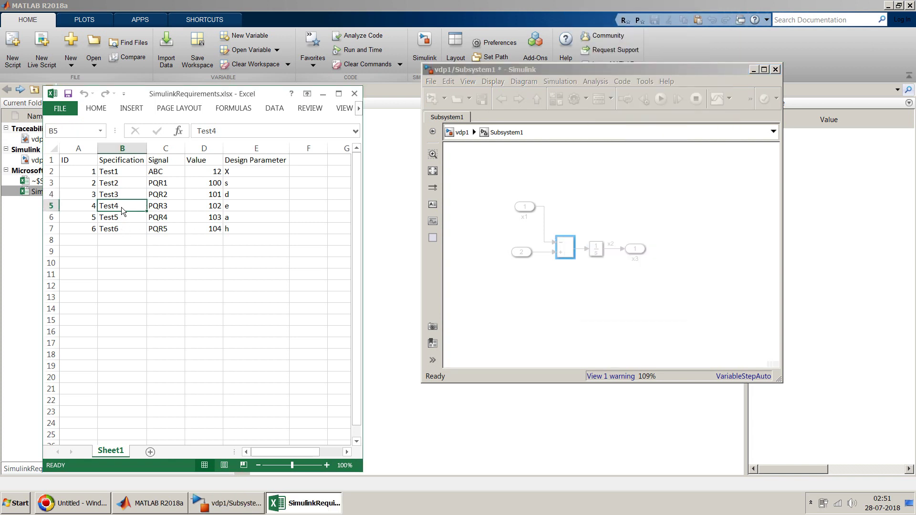
pyautogui.rightClick(563, 247)
pyautogui.moveTo(699, 227)
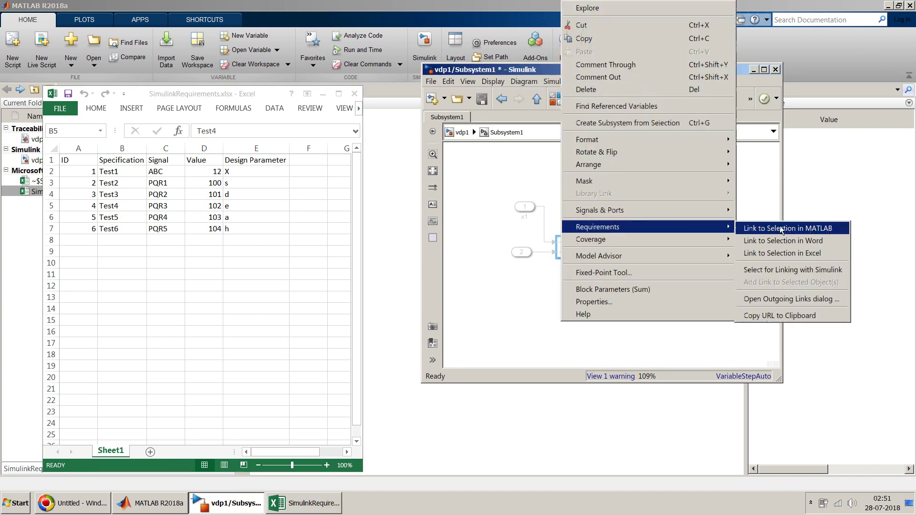
pyautogui.click(783, 255)
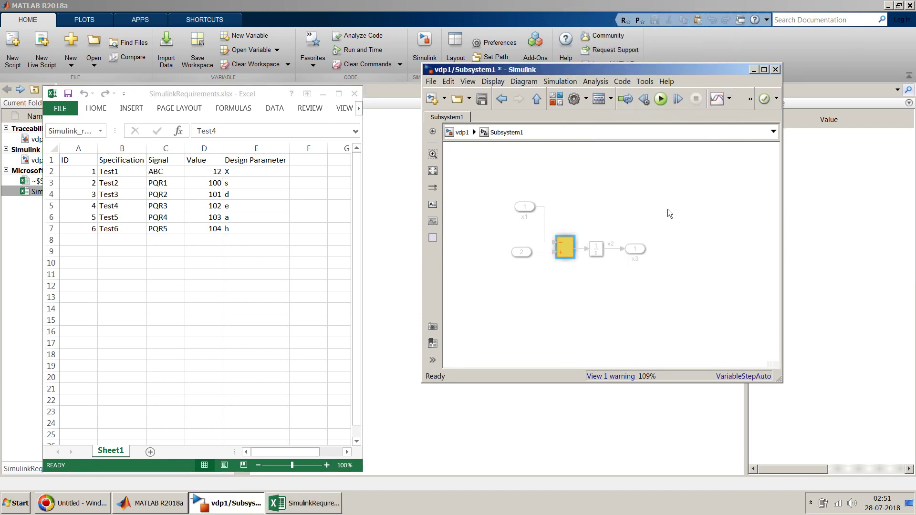
pyautogui.click(482, 99)
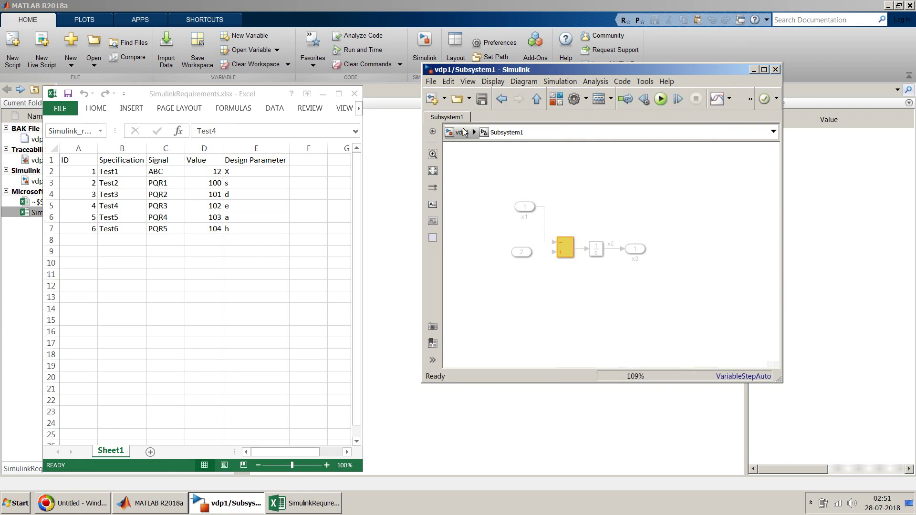
pyautogui.click(462, 132)
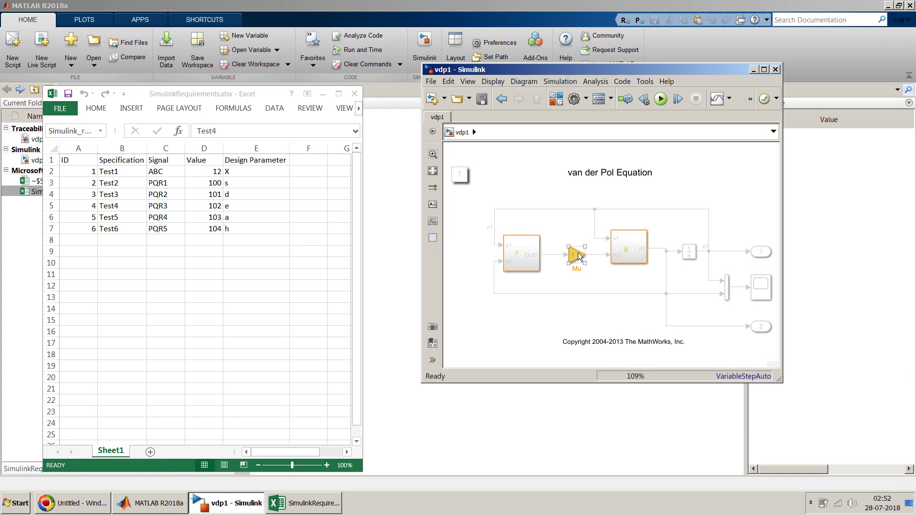
# - Close the requirements workbook in Excel, saving its changes
pyautogui.click(268, 97)
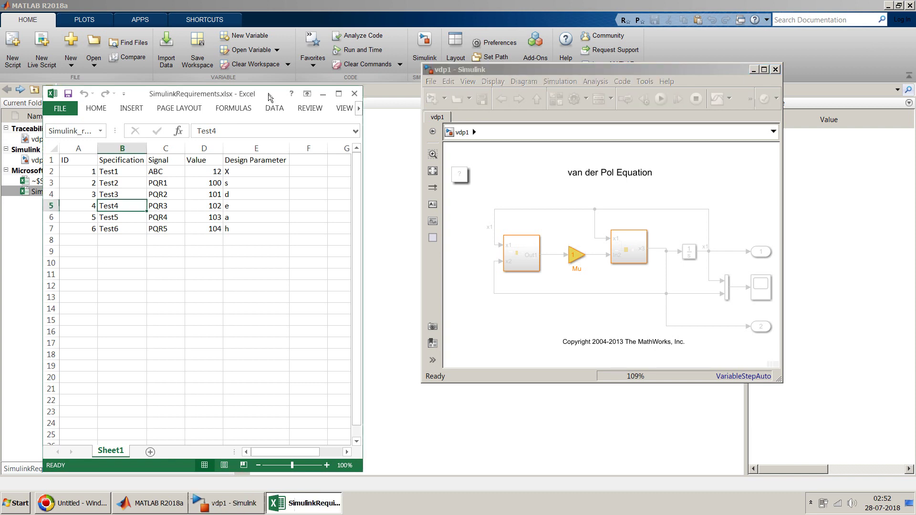
pyautogui.click(355, 94)
pyautogui.click(416, 264)
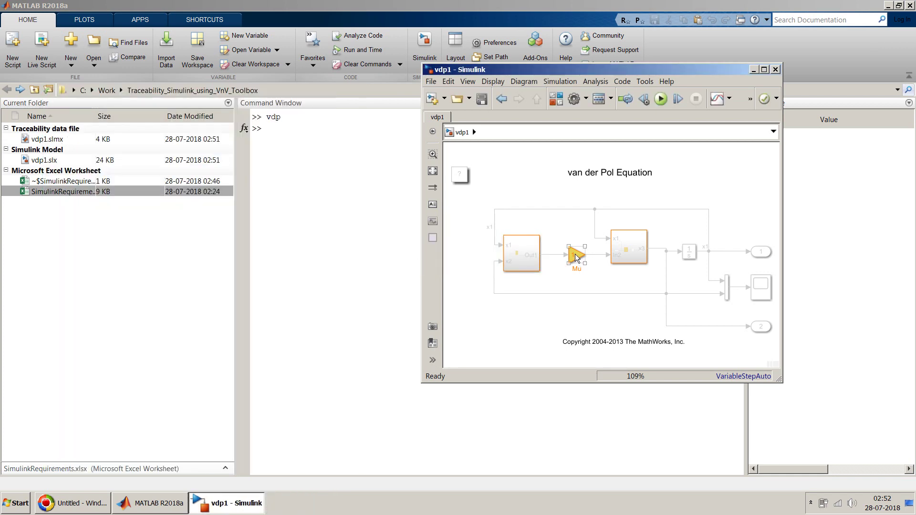
# - Follow the Mu gain block's requirement link to reopen the Test2 row, then select Mu
pyautogui.rightClick(576, 257)
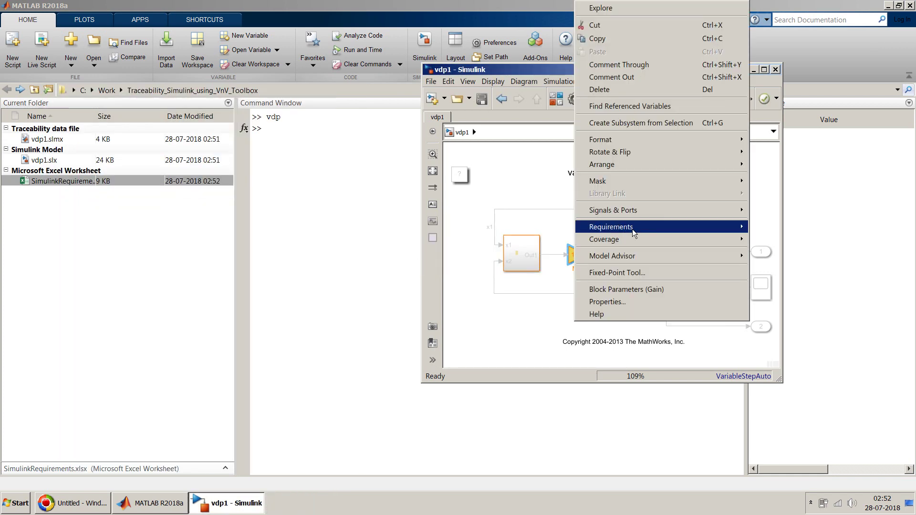
pyautogui.moveTo(730, 228)
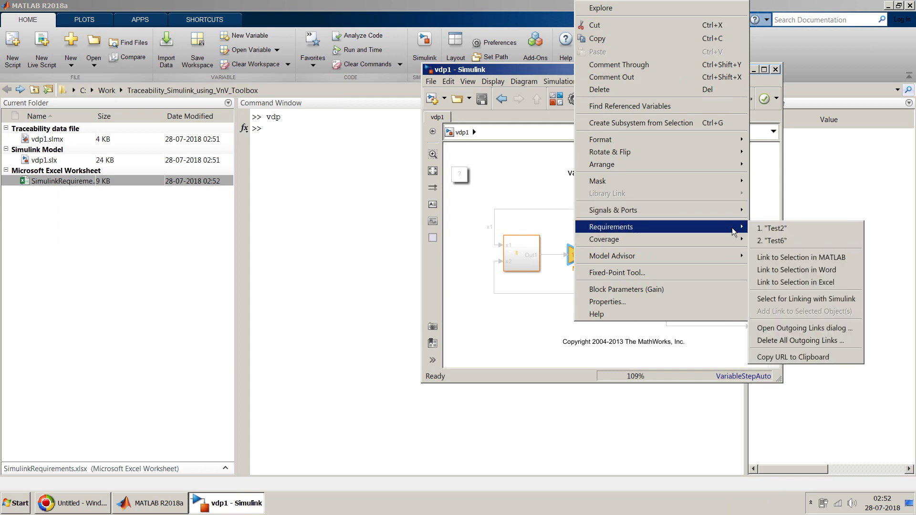
pyautogui.click(779, 230)
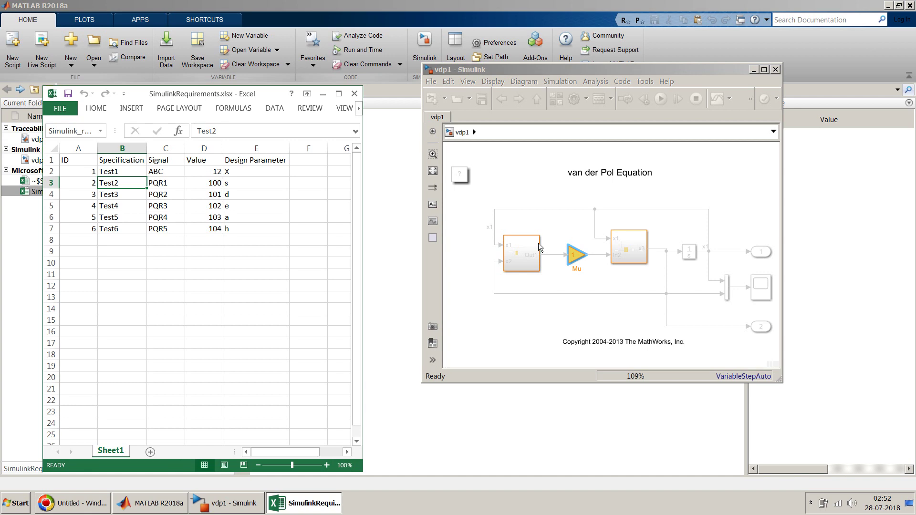
pyautogui.click(579, 260)
# - Close Excel and generate the vdp1 requirements report as vdp1_requirements.html
pyautogui.click(354, 95)
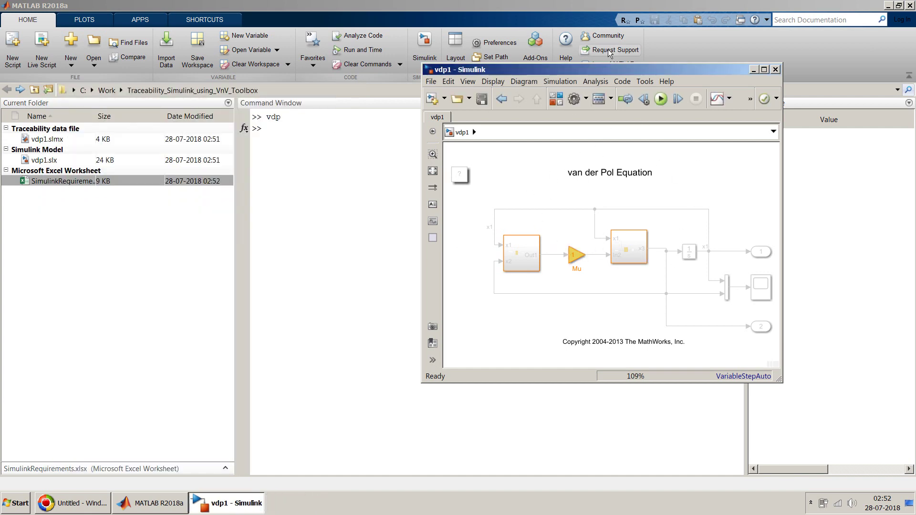
pyautogui.click(597, 82)
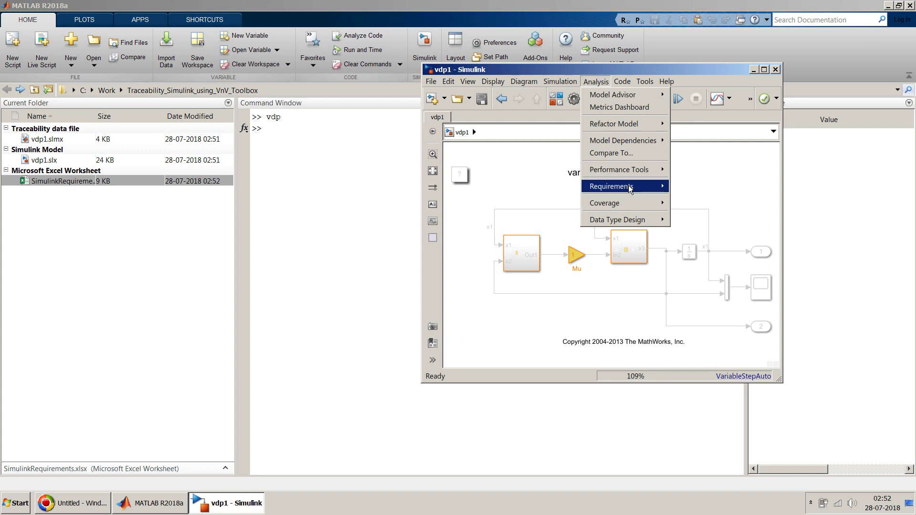
pyautogui.moveTo(667, 192)
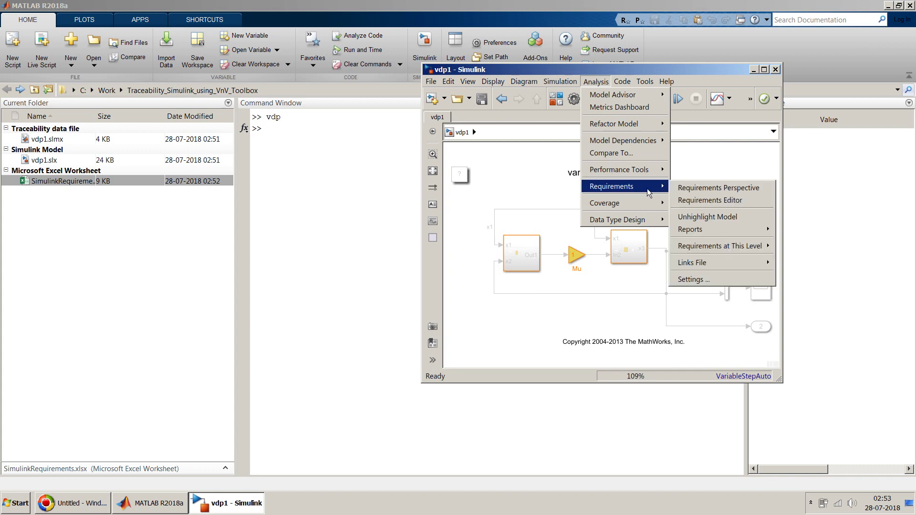
pyautogui.moveTo(716, 234)
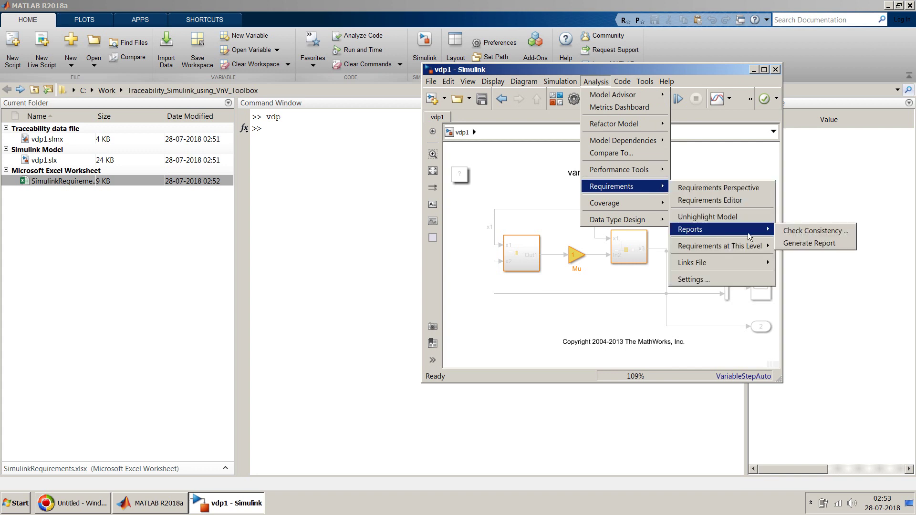
pyautogui.click(807, 243)
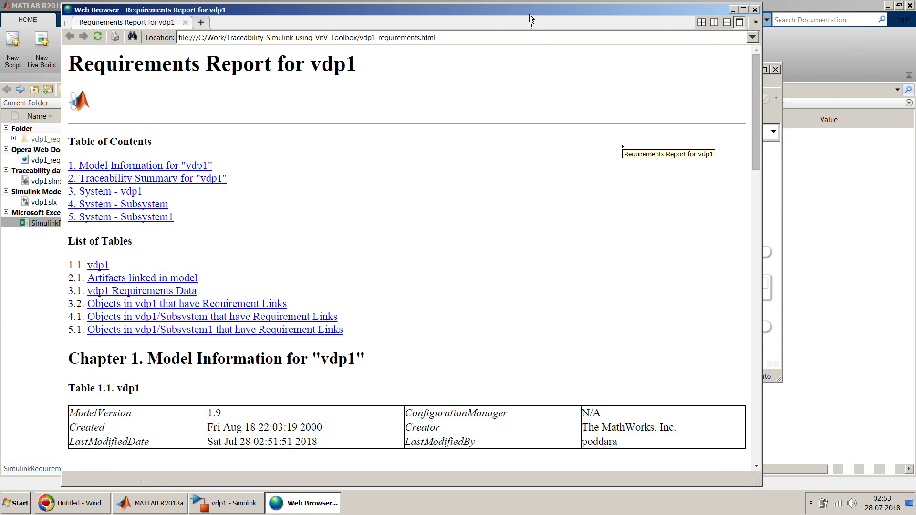
# - Shift the report window right and scroll to Table 3.2 listing Mu's Test2 and Test6 links
pyautogui.moveTo(528, 10); pyautogui.dragTo(572, 10)
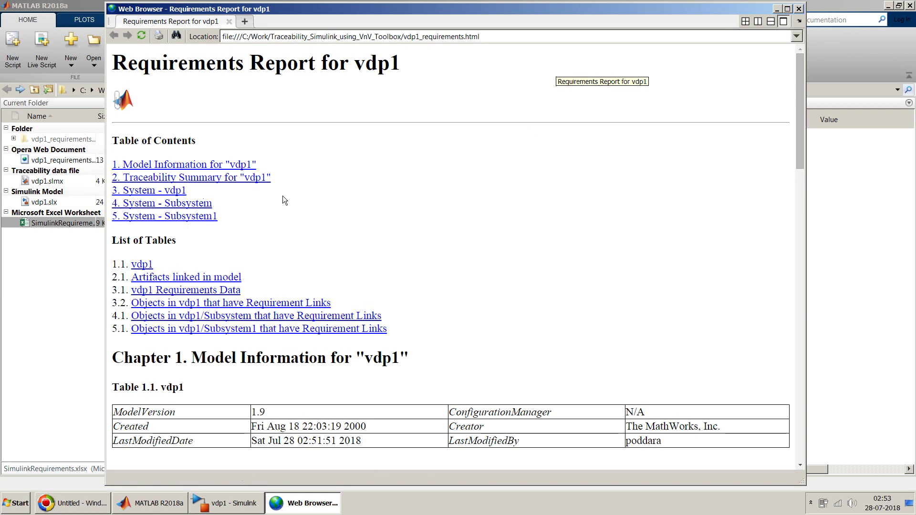
pyautogui.scroll(-3, 307, 277)
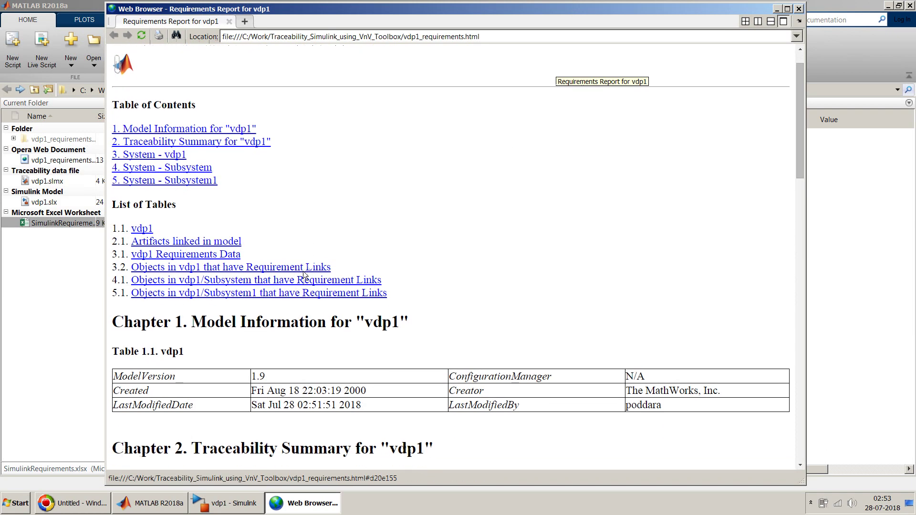
pyautogui.scroll(-1, 305, 279)
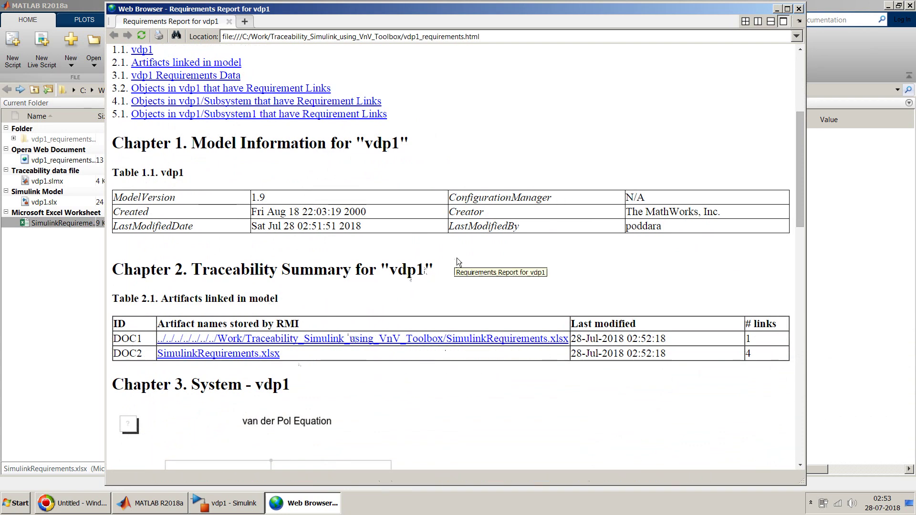
pyautogui.scroll(-1, 457, 258)
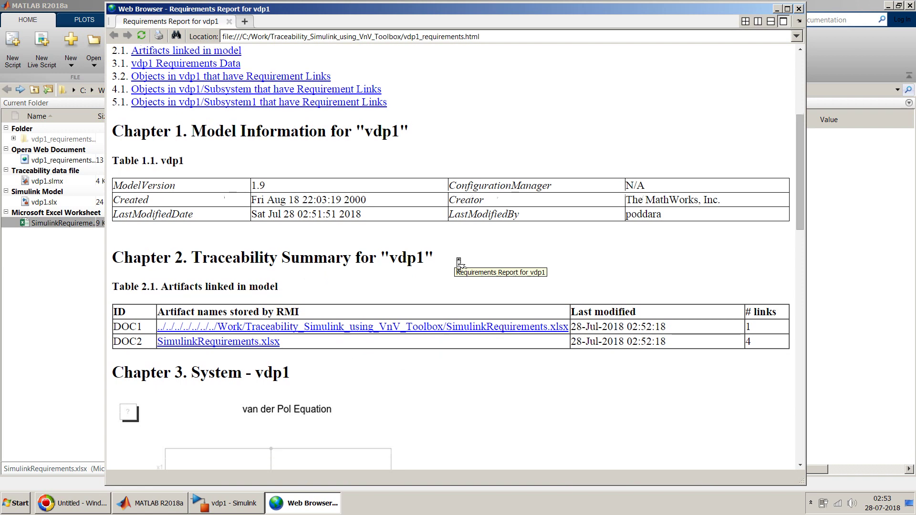
pyautogui.scroll(-10, 459, 264)
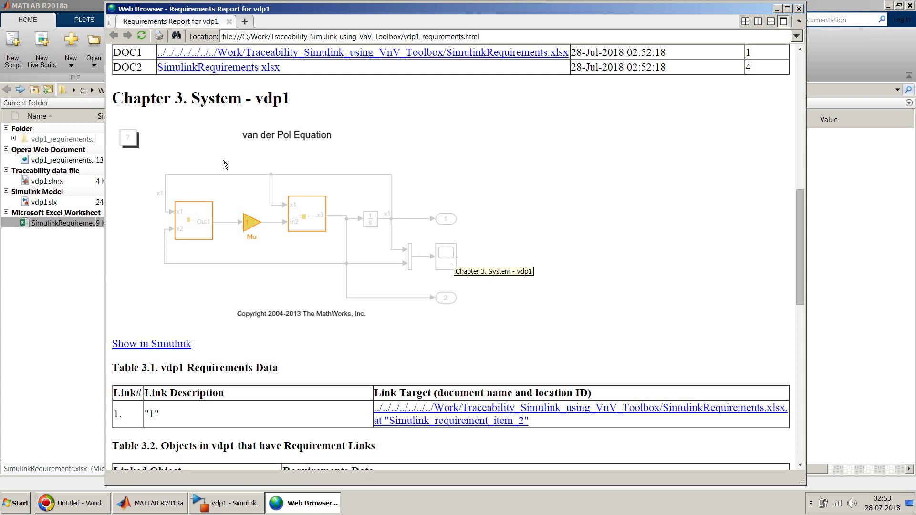
pyautogui.scroll(-2, 224, 164)
pyautogui.scroll(2, 225, 164)
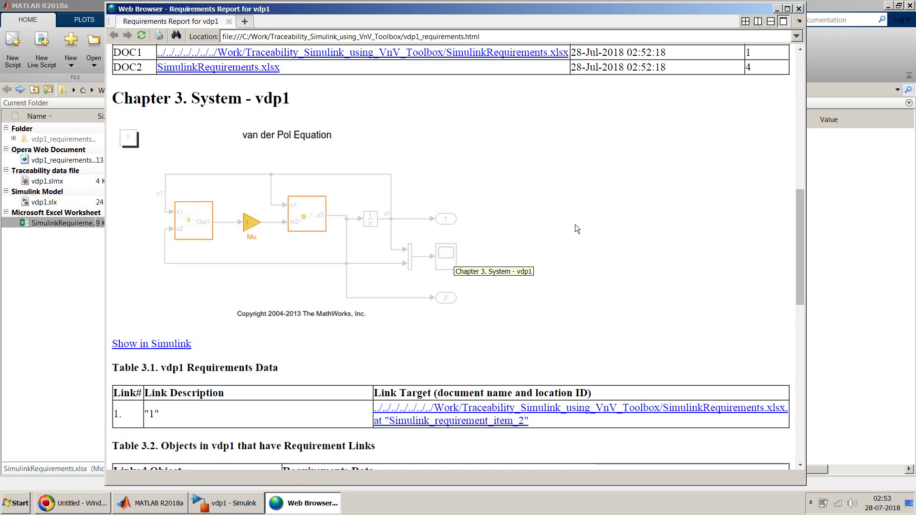
pyautogui.scroll(-5, 575, 224)
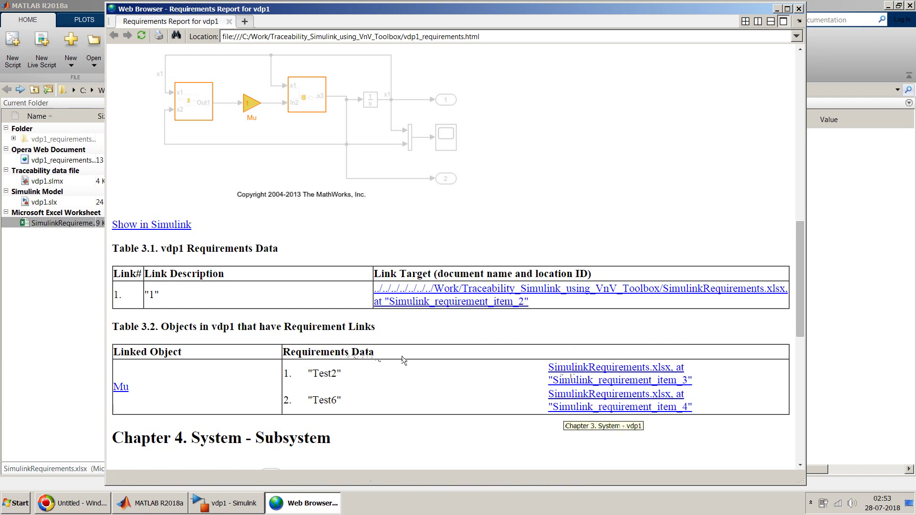
# - Follow the report's Mu links: the Mu block, then requirements Test2 and Test6
pyautogui.click(117, 391)
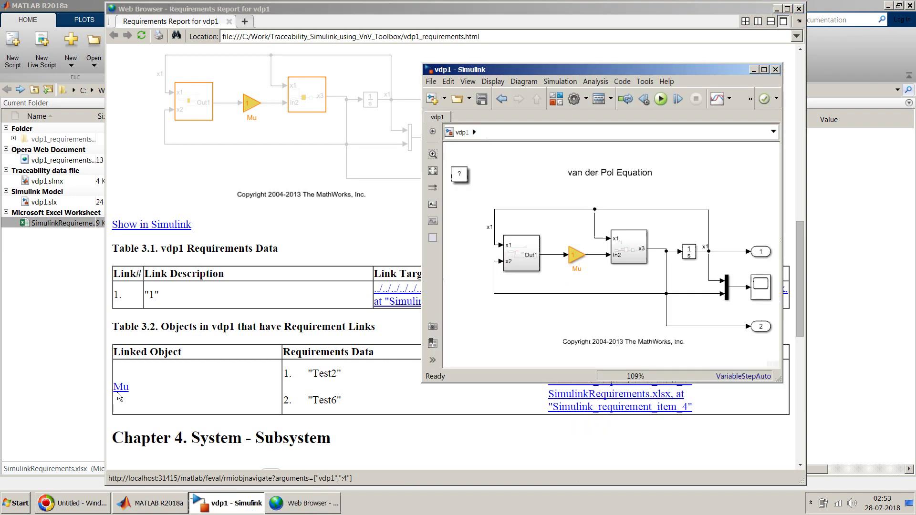
pyautogui.click(422, 406)
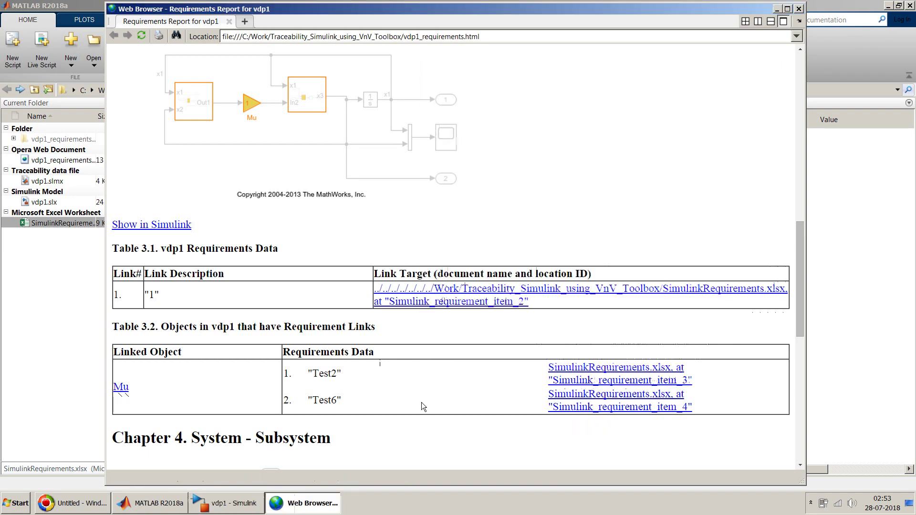
pyautogui.click(586, 371)
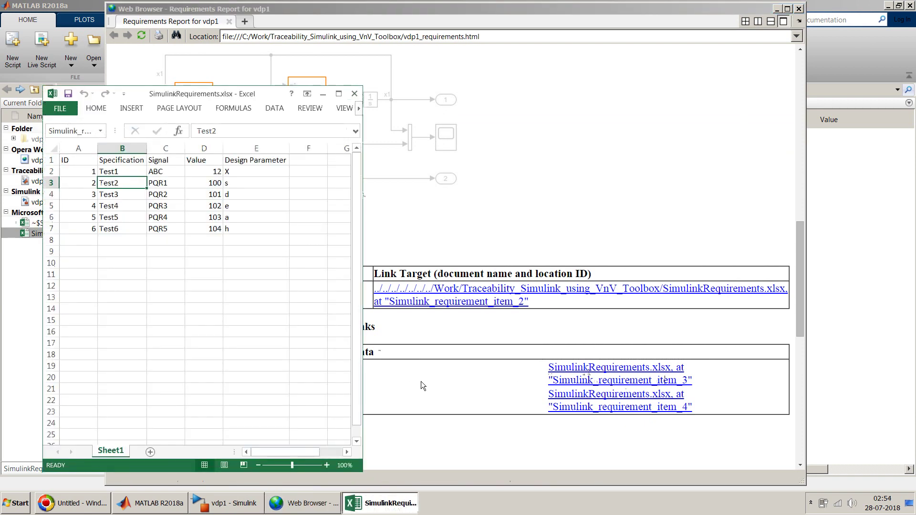
pyautogui.click(588, 402)
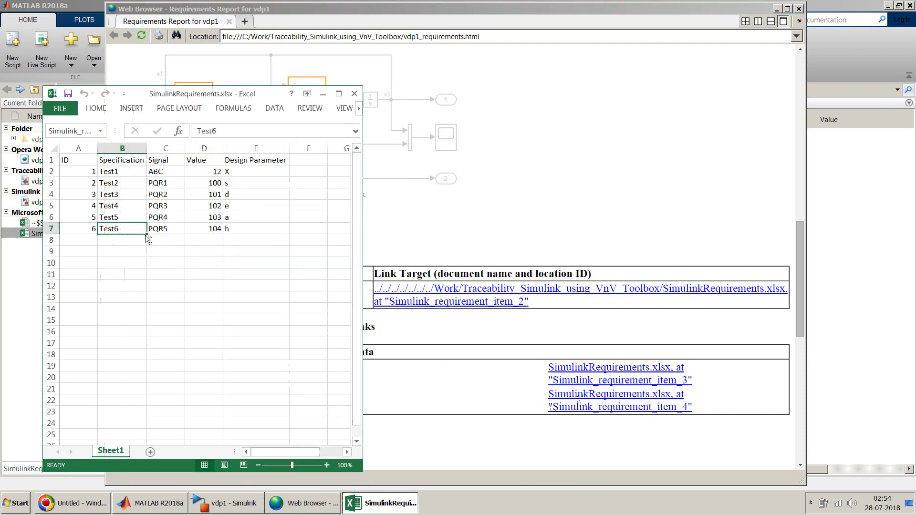
pyautogui.click(399, 369)
# - Follow Product's Test3 link, Subsystem1's Sum block, and Sum's Test4 requirement
pyautogui.scroll(-5, 363, 396)
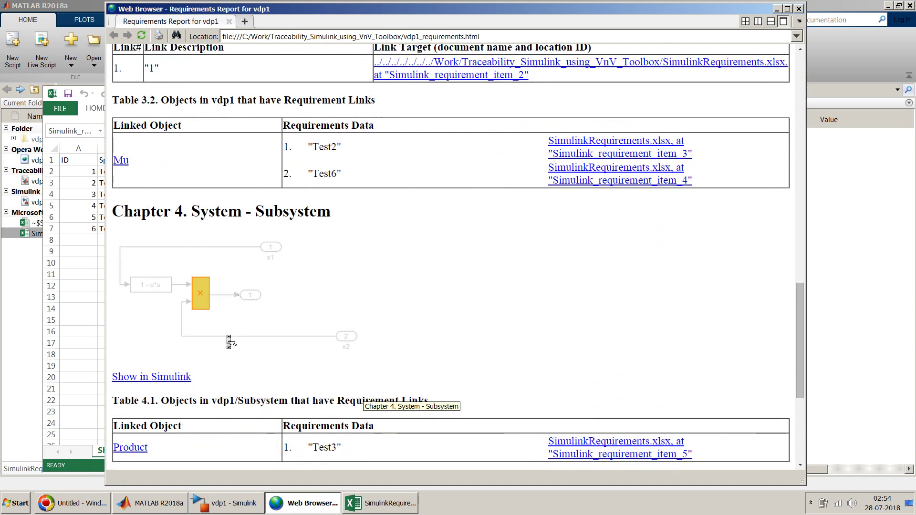
pyautogui.scroll(-2, 229, 342)
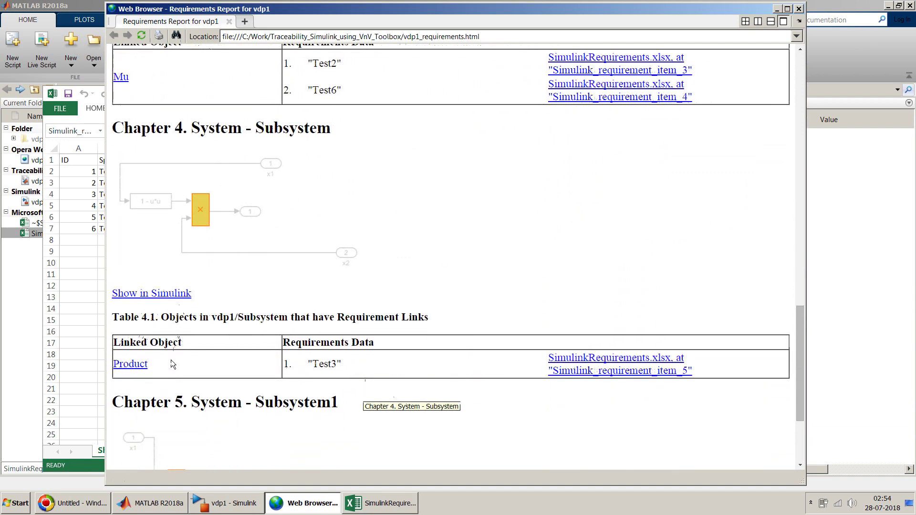
pyautogui.click(604, 373)
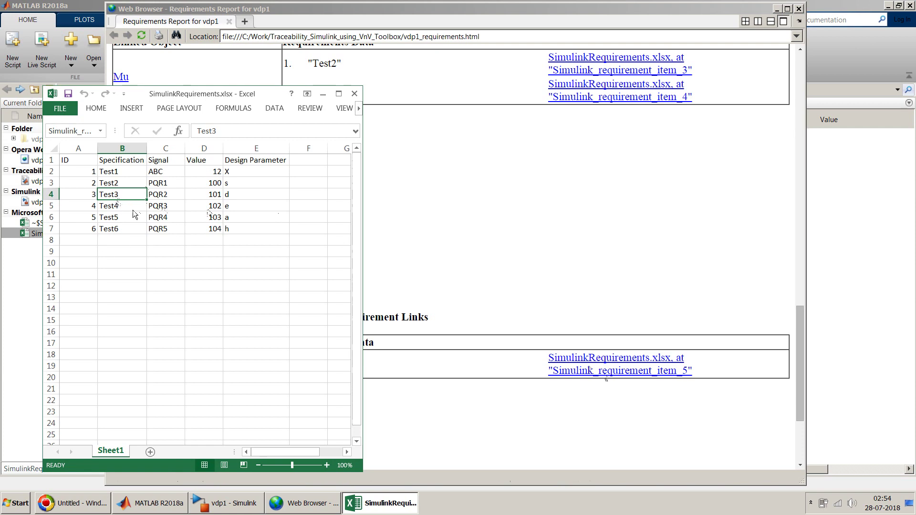
pyautogui.middleClick(501, 250)
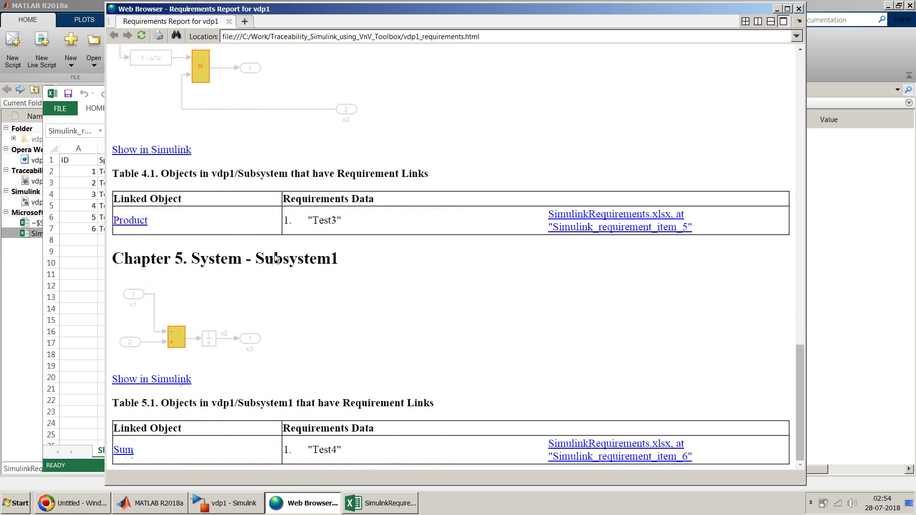
pyautogui.click(125, 452)
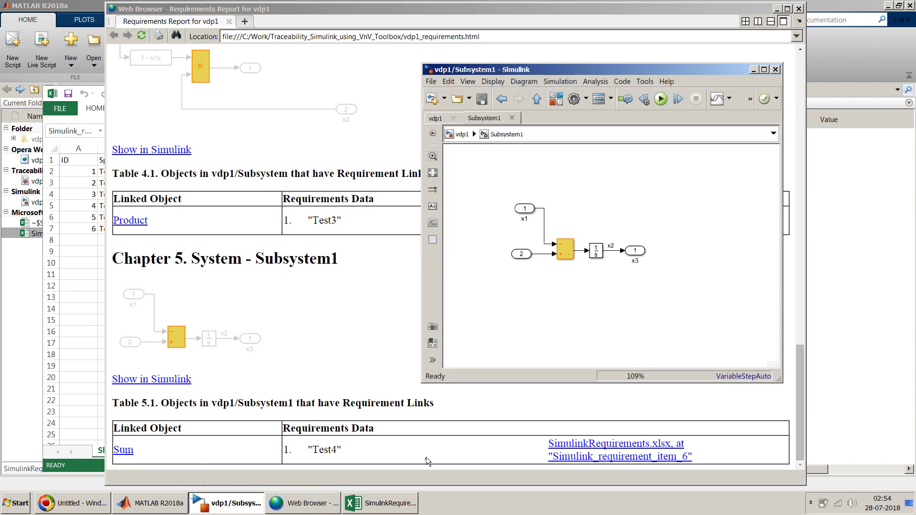
pyautogui.click(585, 454)
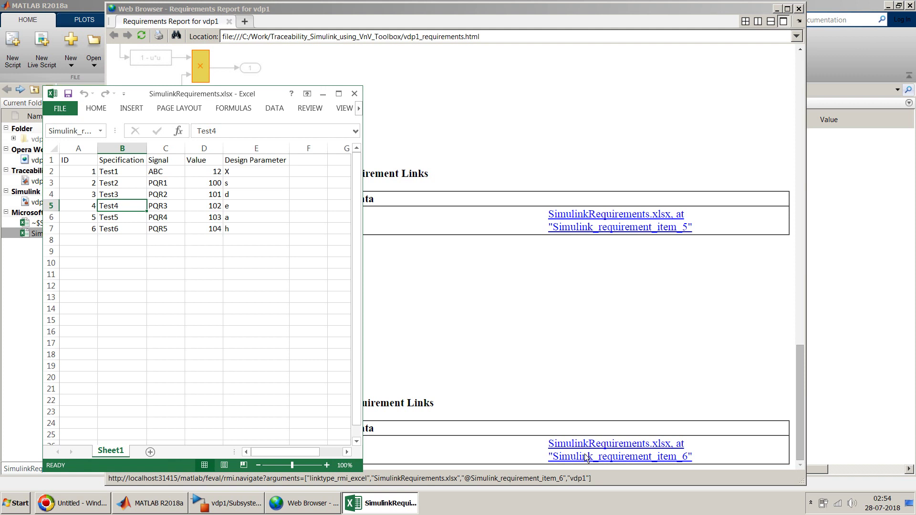
pyautogui.click(584, 336)
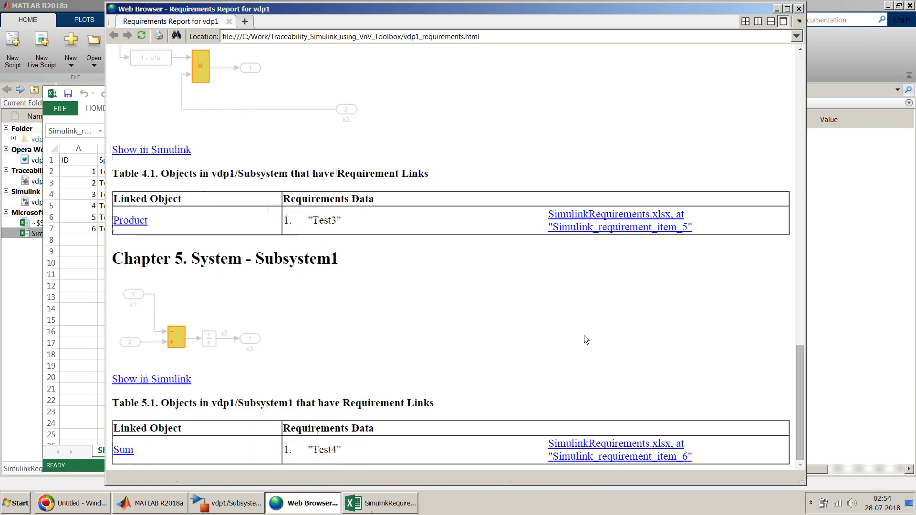